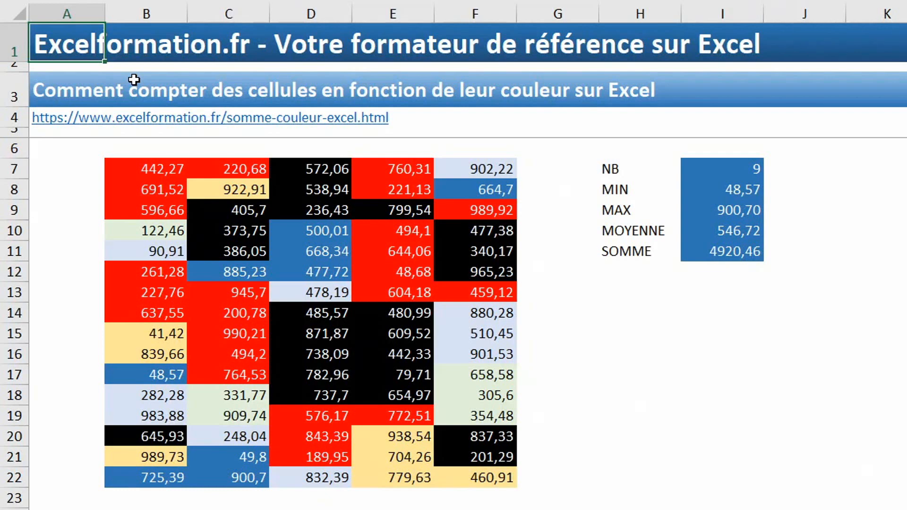
- Fill cell H11 with the MOYENNE label from the cell above
click(721, 233)
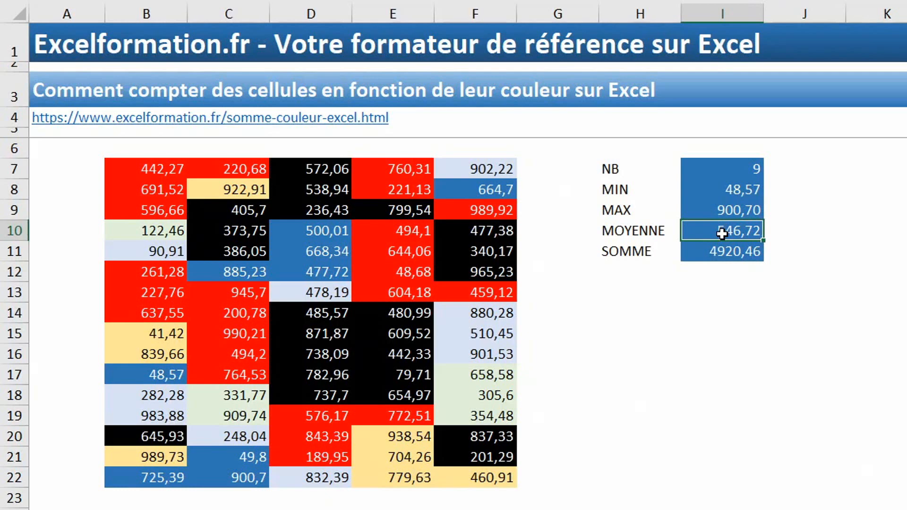
click(669, 256)
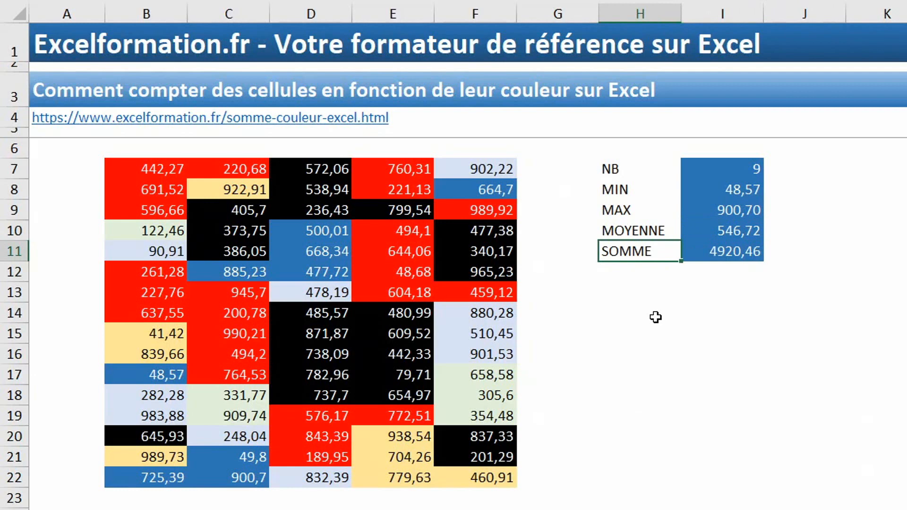
key(ctrl+d)
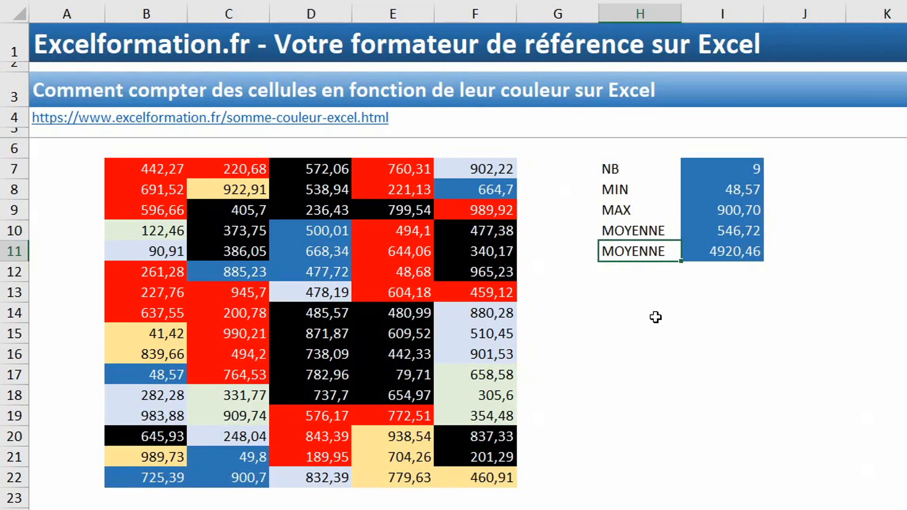
key(Return)
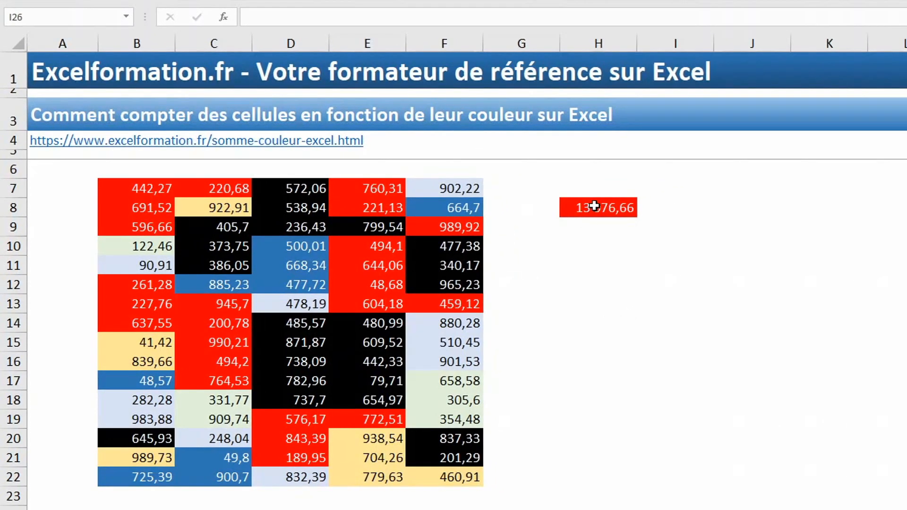
- Inspect the SOMMESICOULEUR formula in H8 and the range it references
click(594, 207)
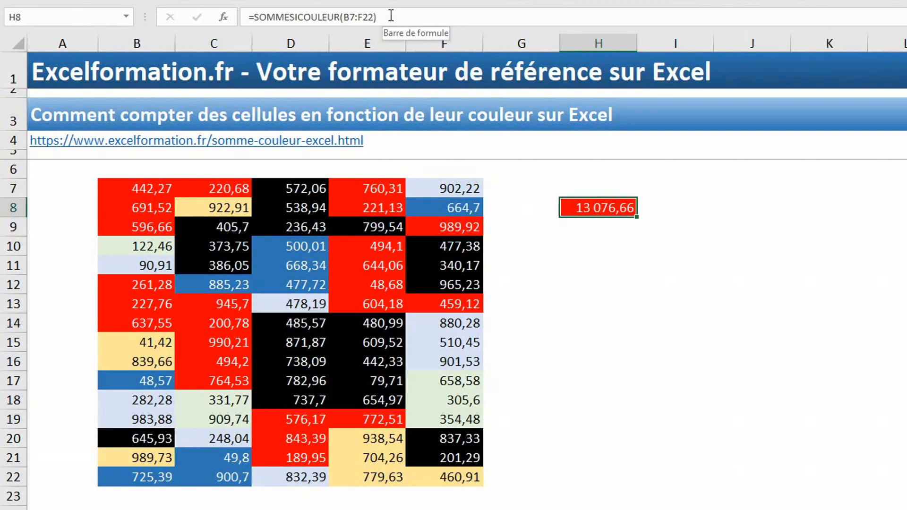
click(391, 16)
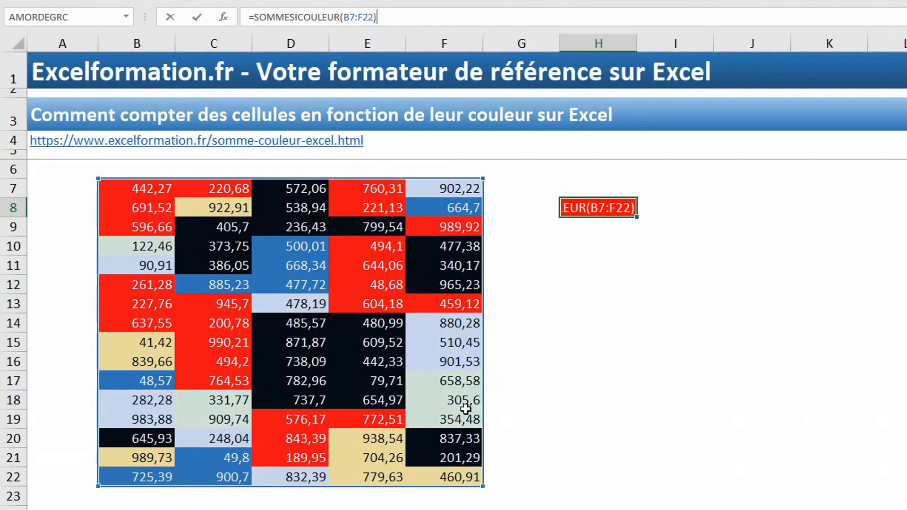
key(ctrl+Return)
click(439, 246)
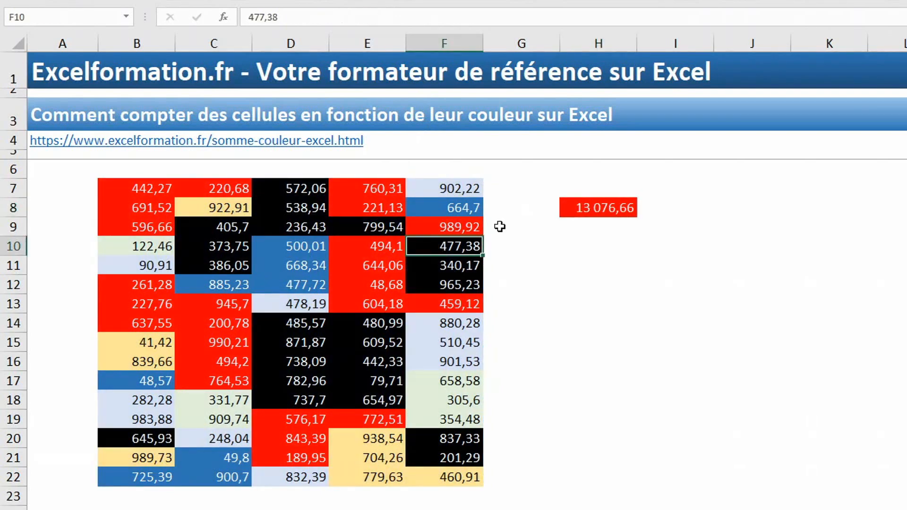
- Change the fill color of cell H8 to black
click(574, 210)
click(341, 14)
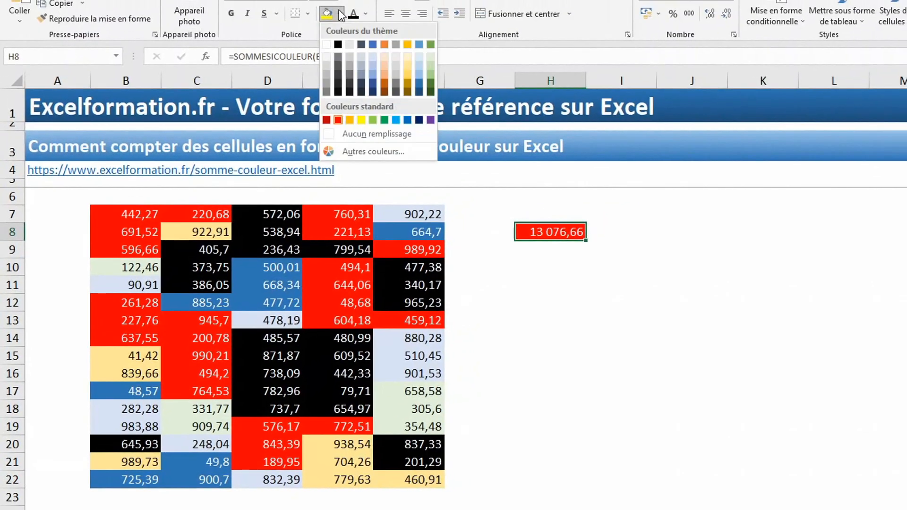
click(337, 45)
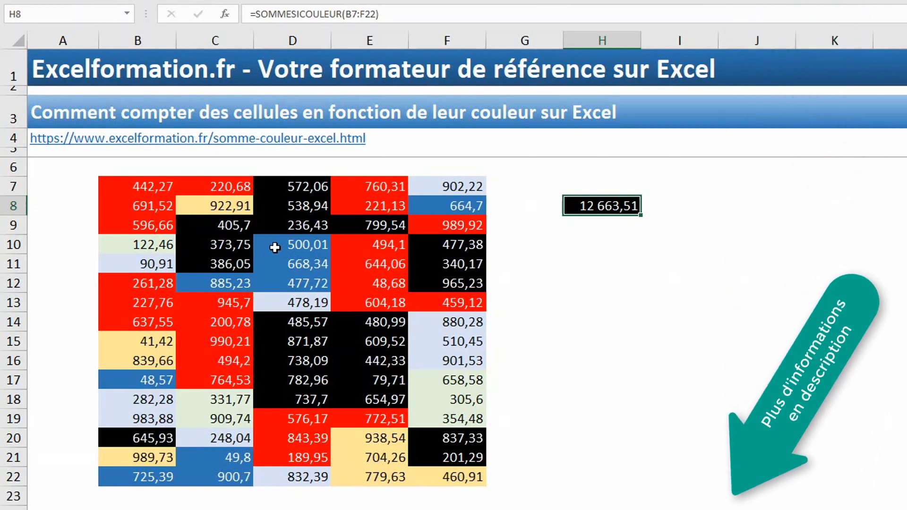
- Enter a SOUS.TOTAL formula in H10 with function 9 (SOMME) over the range B7:F22
key(Down)
key(Down)
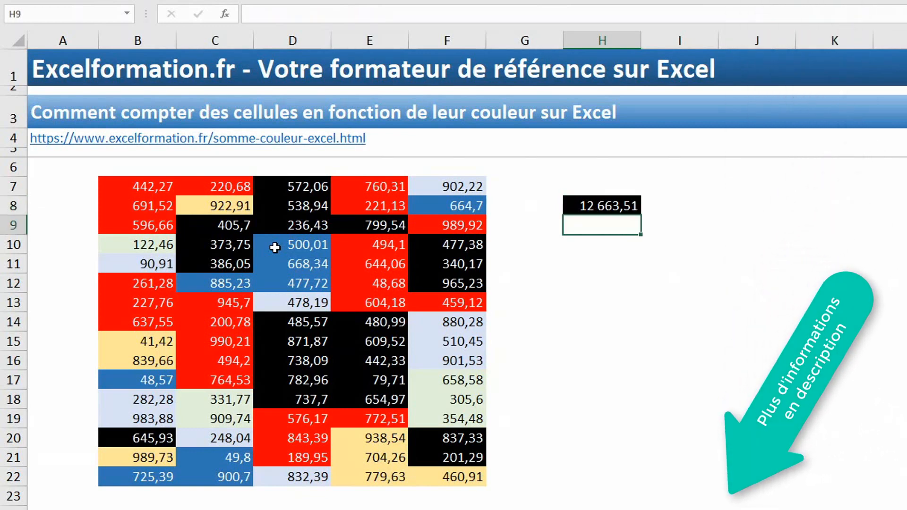
text(=sou)
key(Tab)
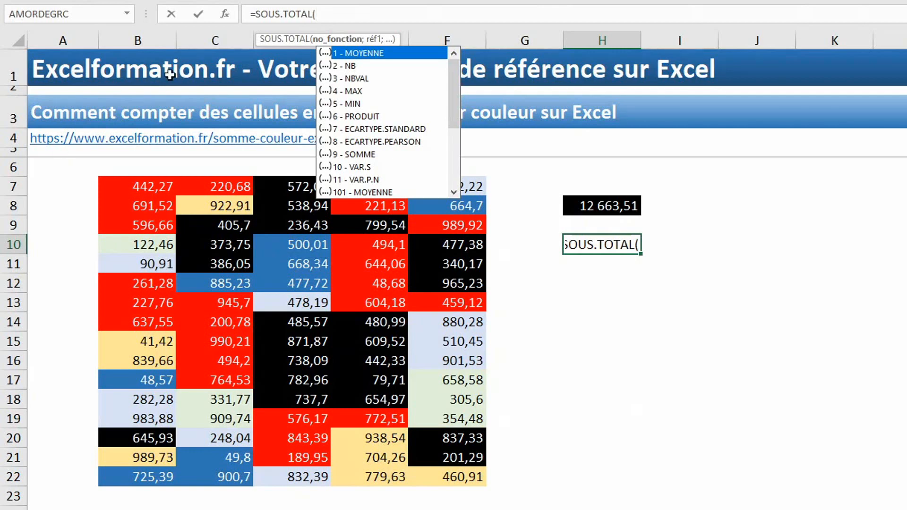
double_click(359, 154)
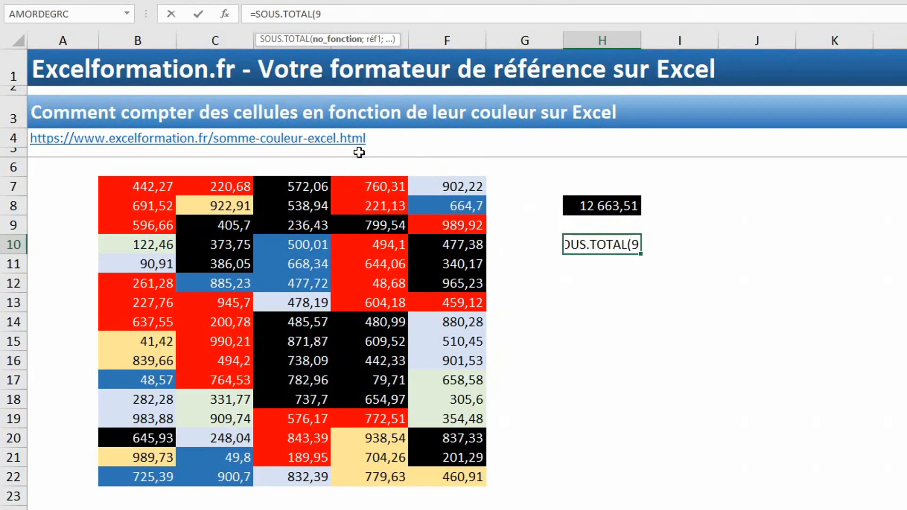
text(;)
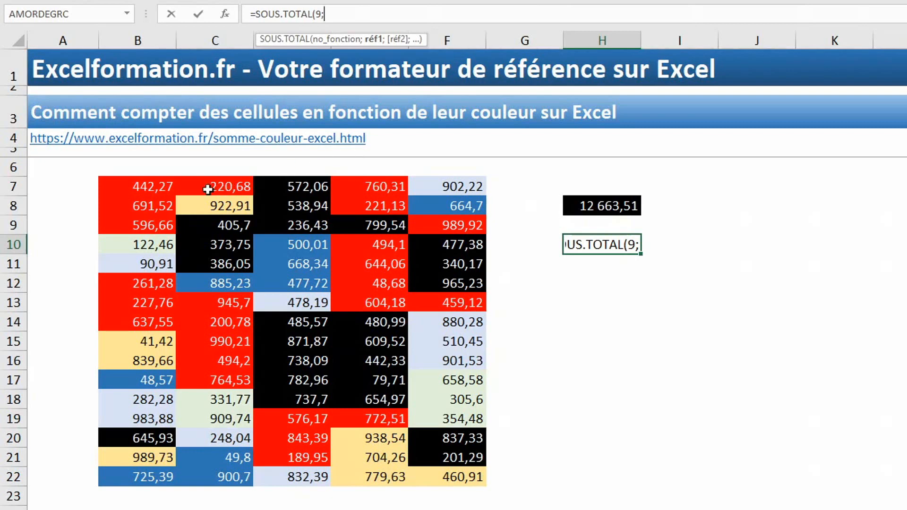
drag(133, 186, 461, 474)
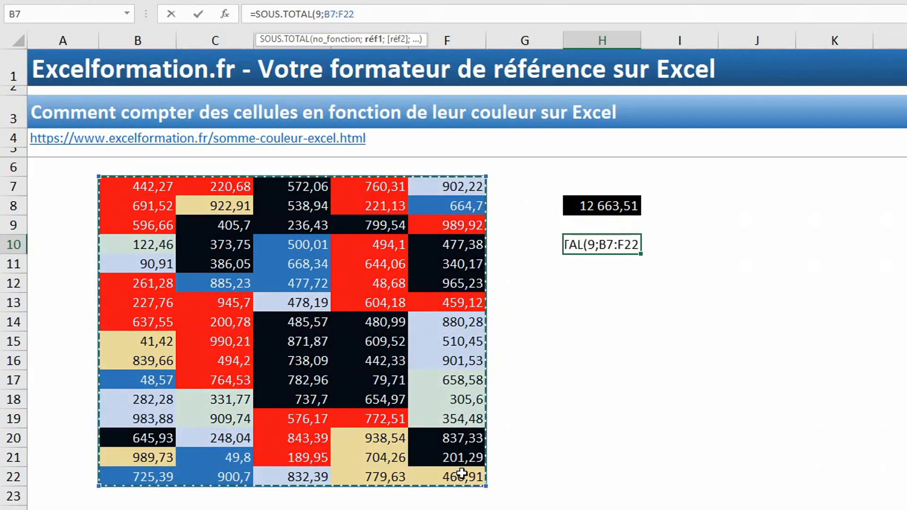
key(Return)
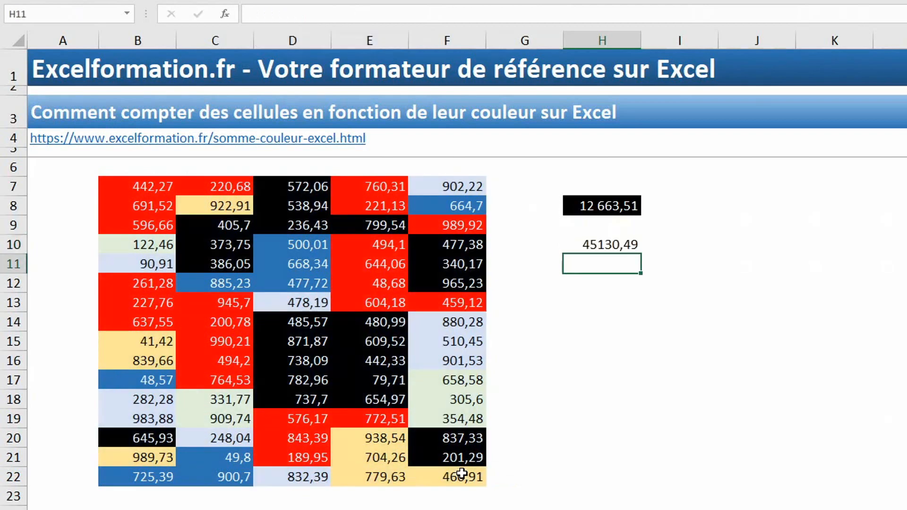
key(Up)
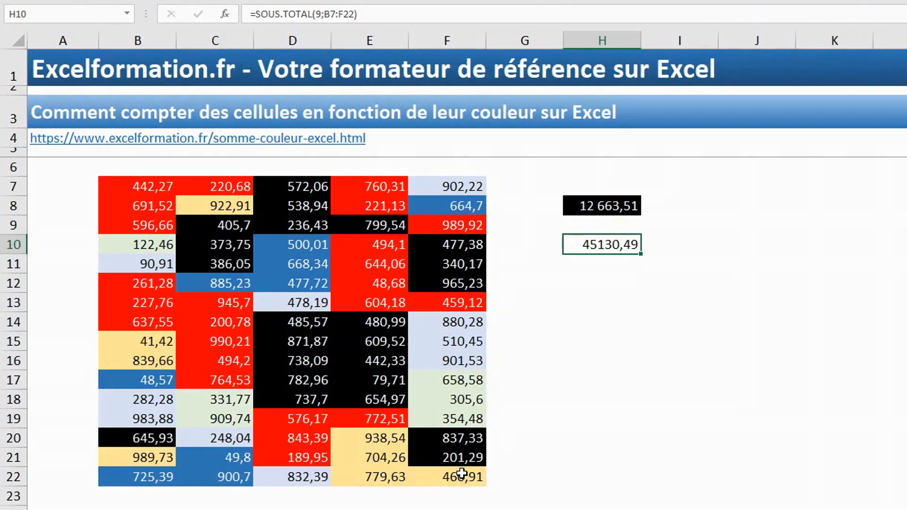
- In the VBA editor, rename the SOMMESICOULEUR function to SOUSTOTALSICOULEUR in both its declaration and its return assignment
key(alt+F11)
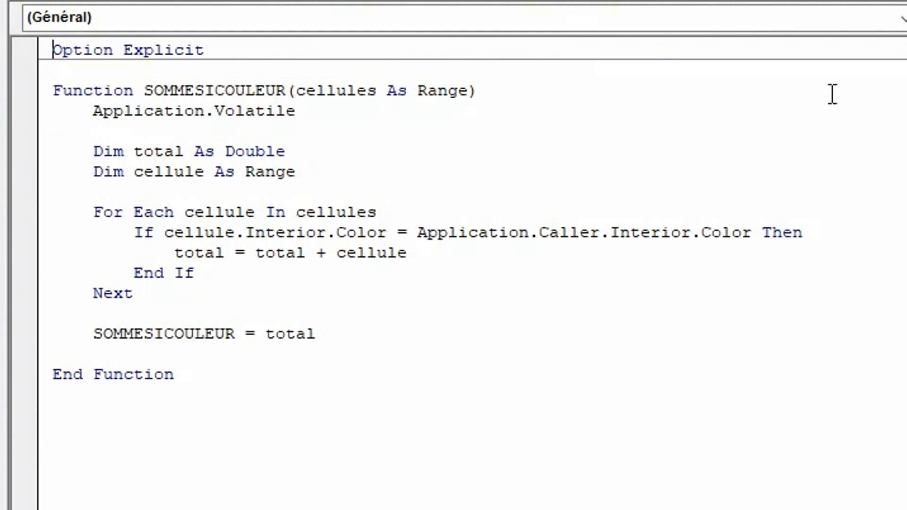
click(196, 90)
key(BackSpace)
key(BackSpace)
key(BackSpace)
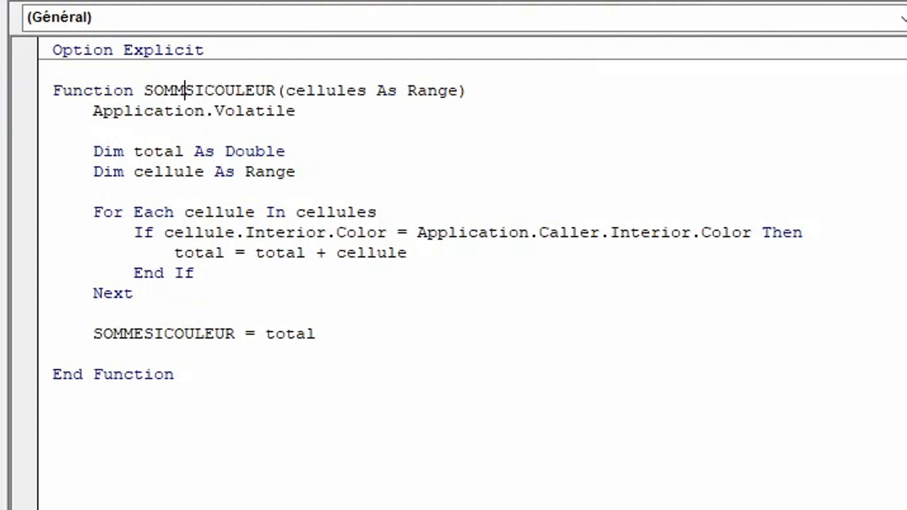
text(USTOTAL)
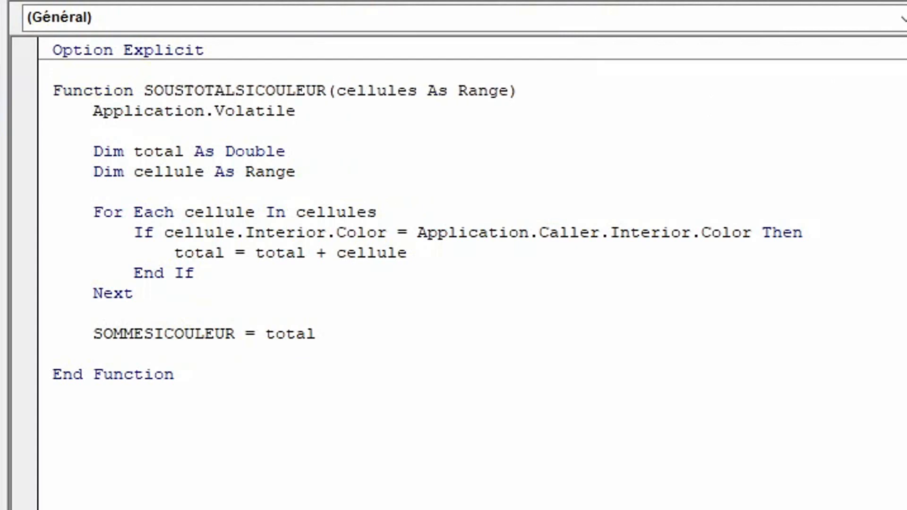
double_click(180, 92)
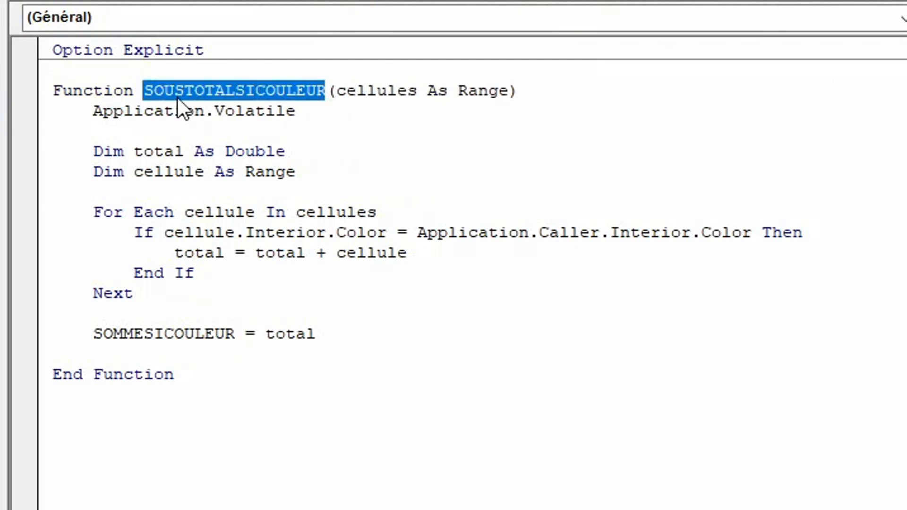
double_click(166, 335)
key(ctrl+v)
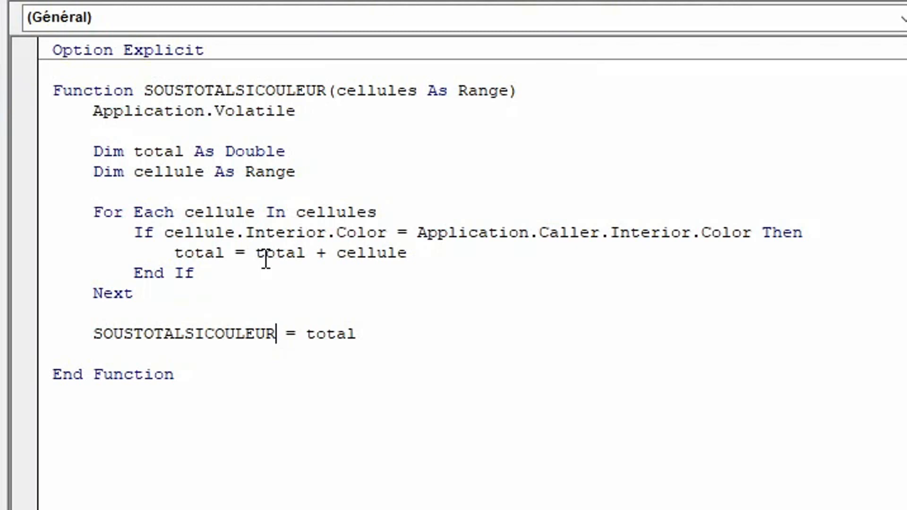
- Replace the declaration of the total variable with Dim plage As Range
drag(293, 155, 94, 150)
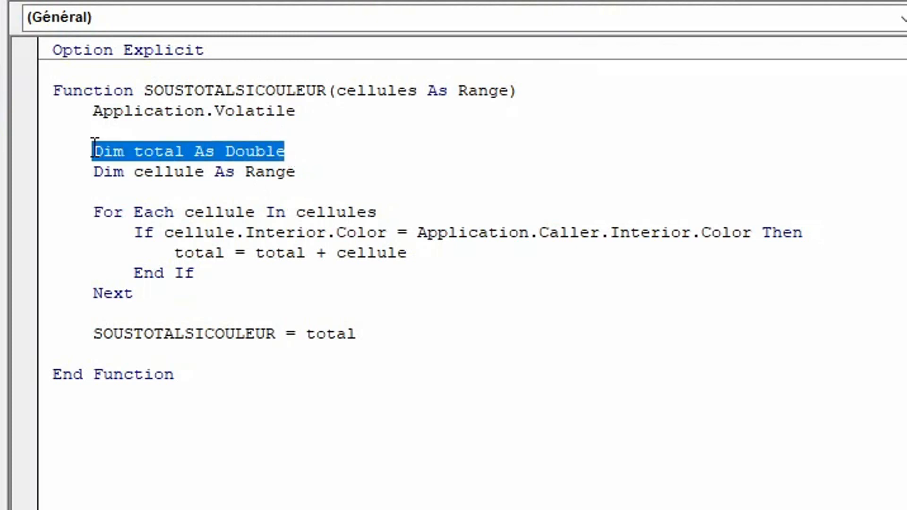
text(di)
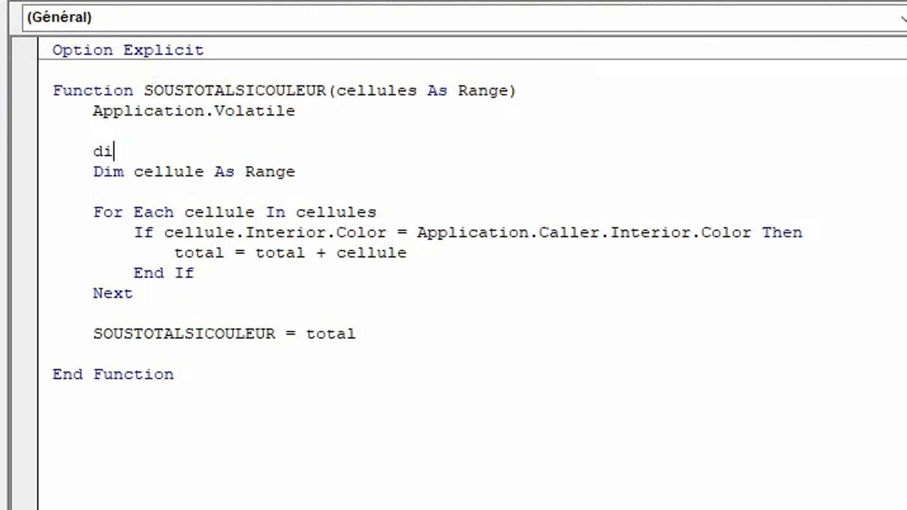
text(m plage)
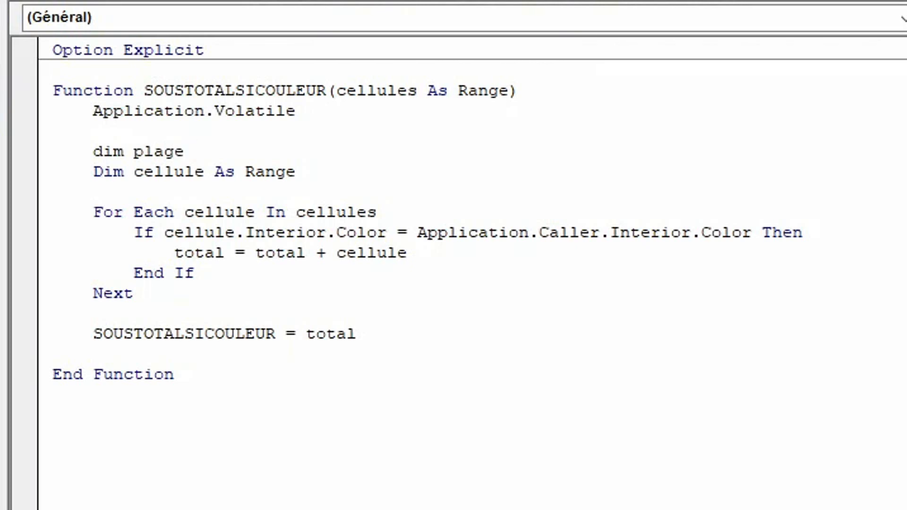
text( as ra)
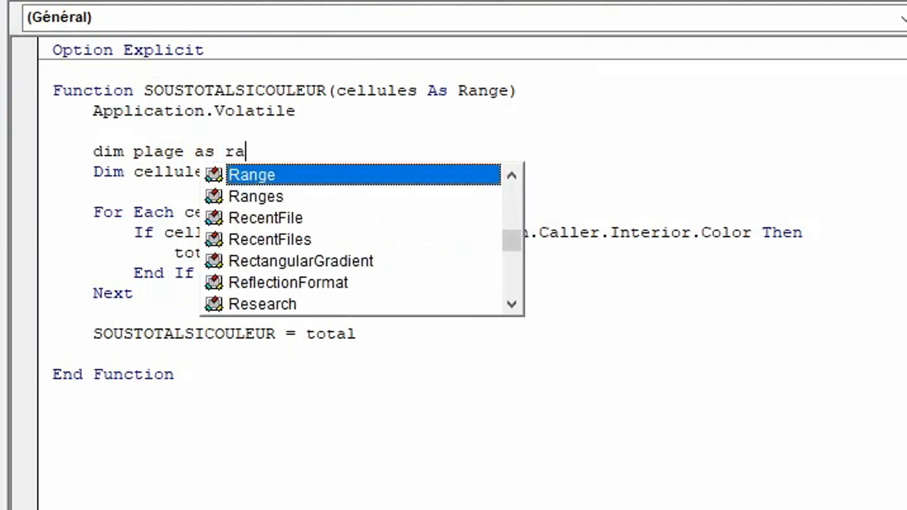
key(Tab)
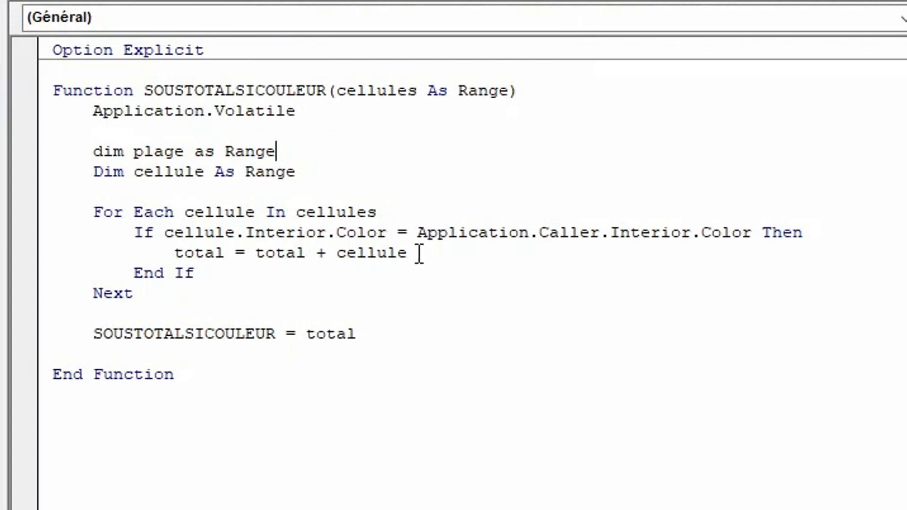
- Replace the total accumulation line inside the color test with Set plage = Union(plage, cellule)
drag(417, 253, 176, 254)
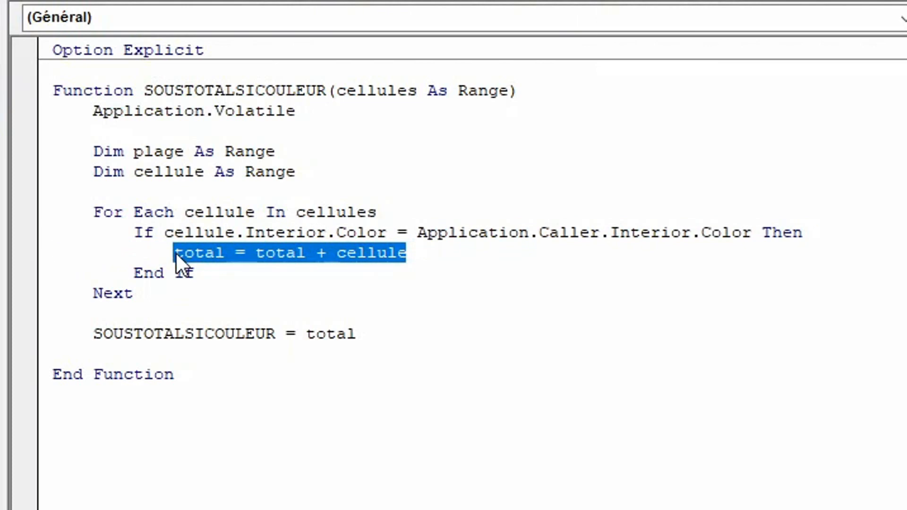
text(set)
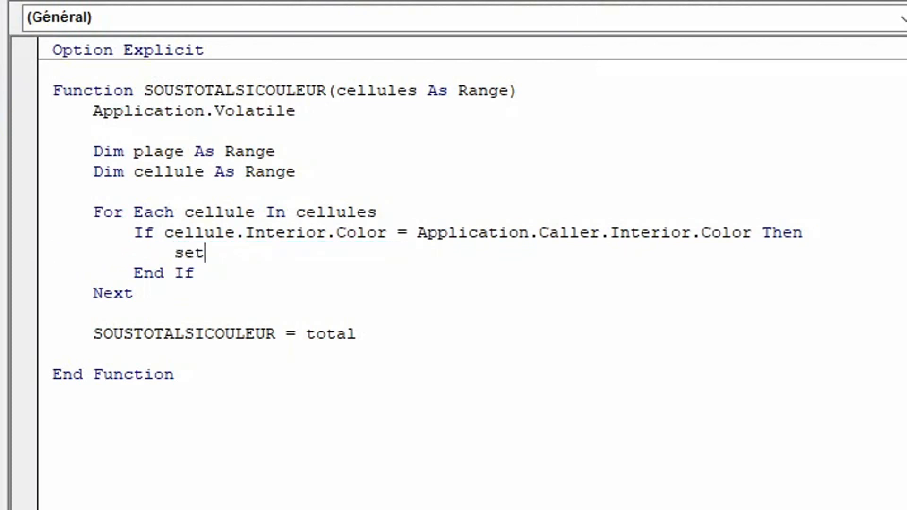
text( plage )
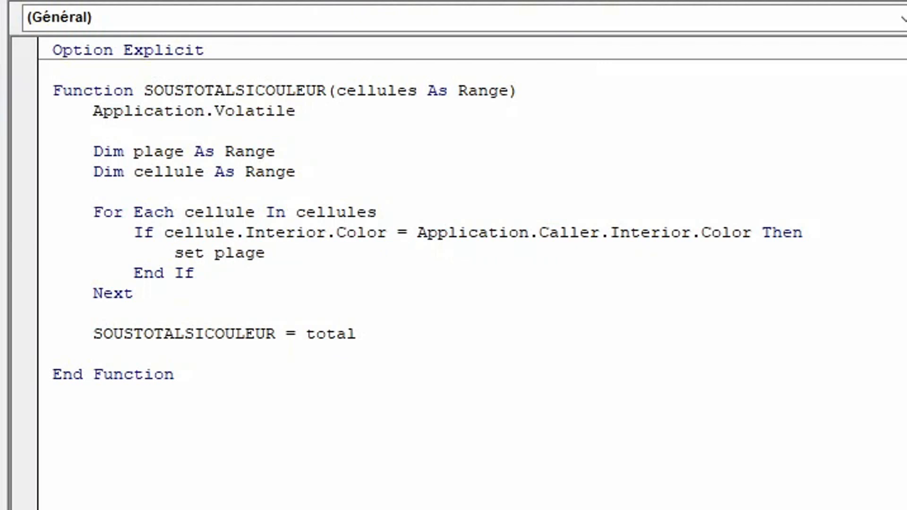
text(=)
text(union(plage, cellule))
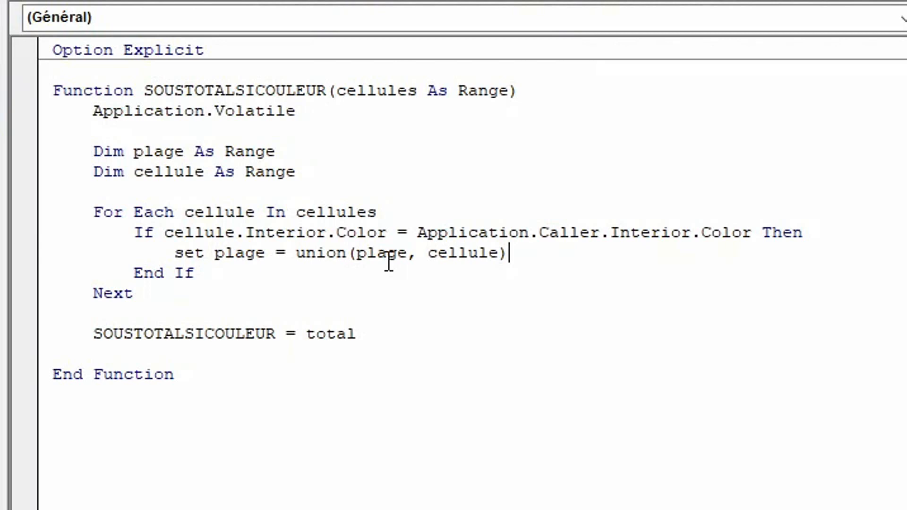
- Inside the color test, above the Union line, add an If plage Is Nothing Then condition containing Set plage = cellule
click(856, 236)
key(Return)
key(Tab)
text(if )
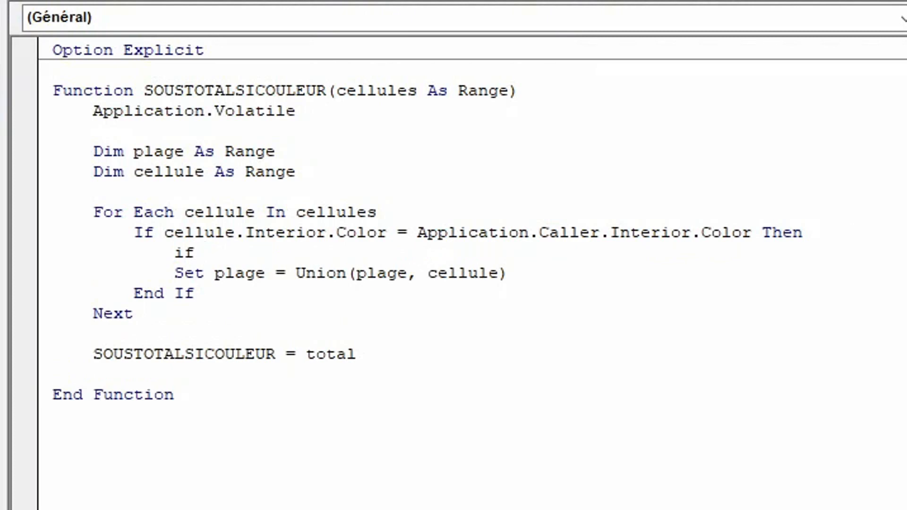
text(plage i)
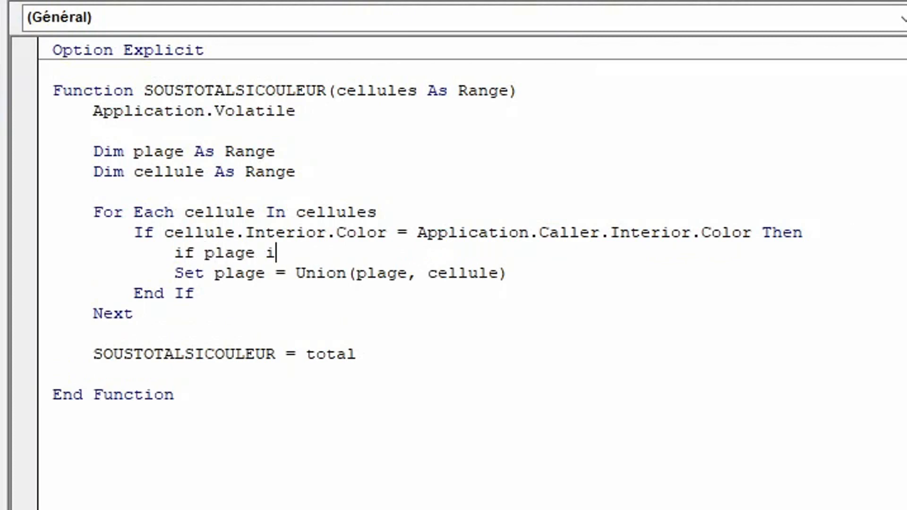
text(s nothing Then)
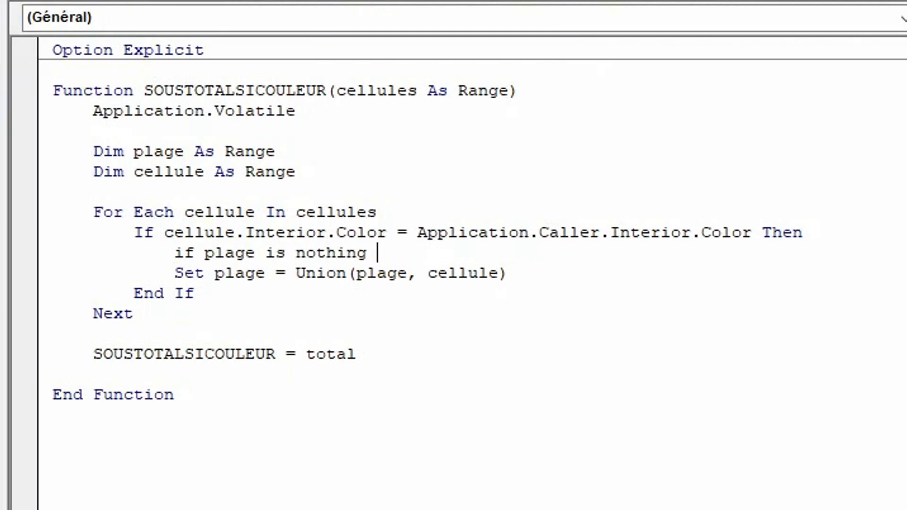
key(Return)
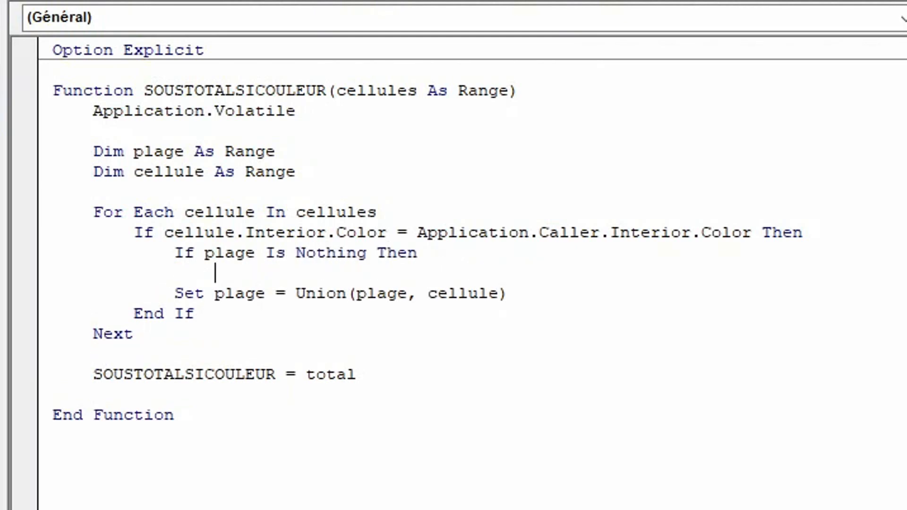
text(set plage)
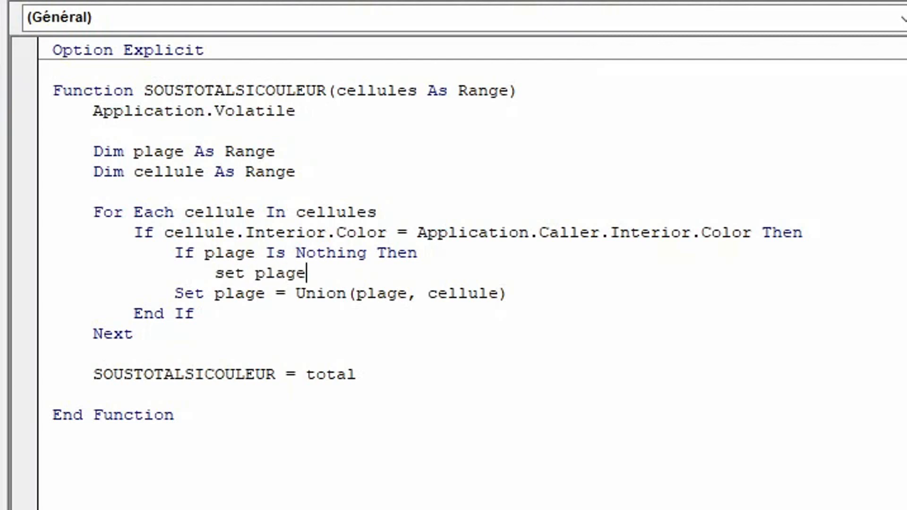
text( = cellule)
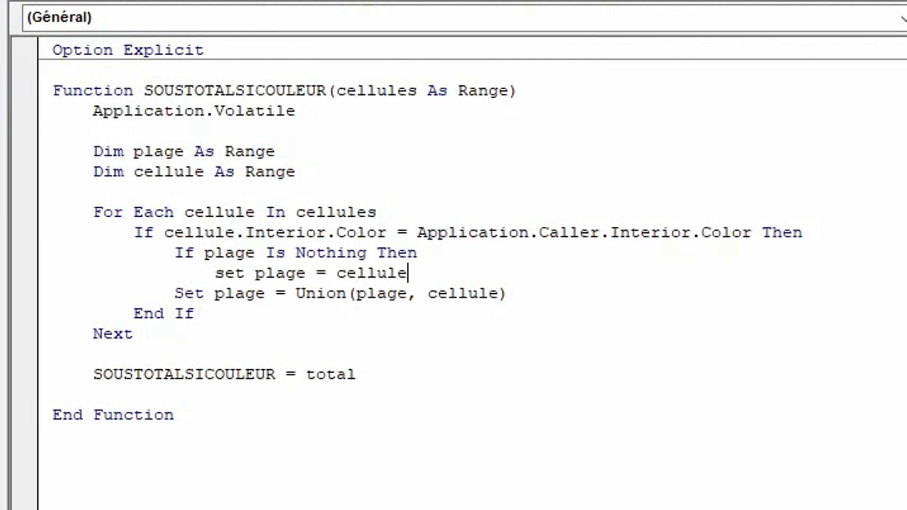
- Complete the plage Is Nothing condition with an Else branch holding the indented Union line, and close it with End If
key(Return)
key(BackSpace)
text(else)
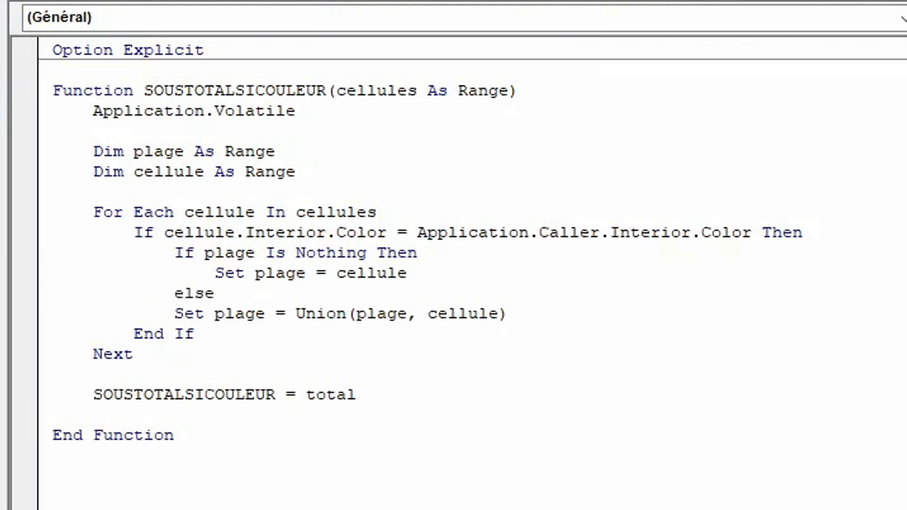
key(Right)
key(Tab)
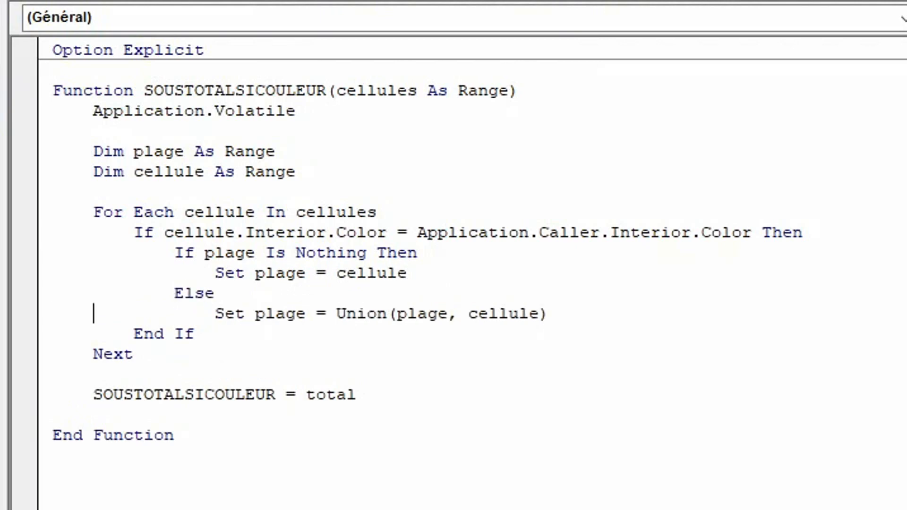
key(End)
key(Return)
key(BackSpace)
text(endif)
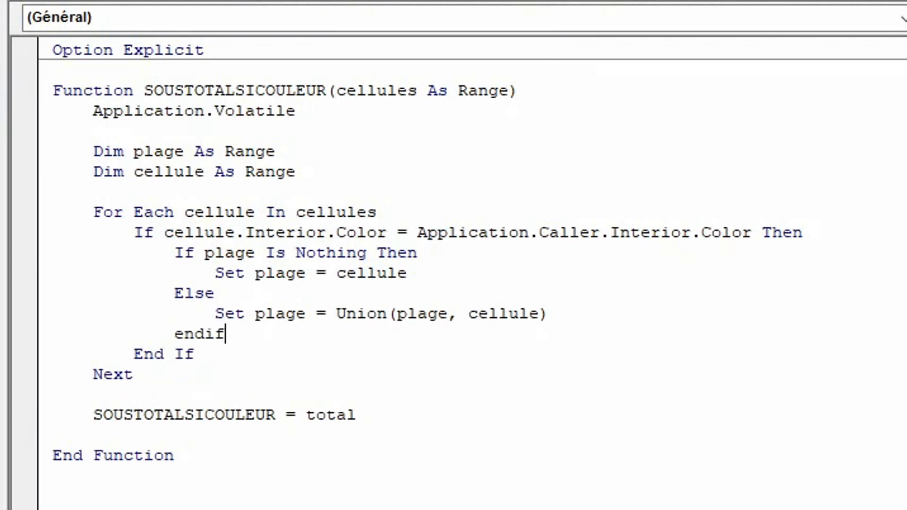
key(Down)
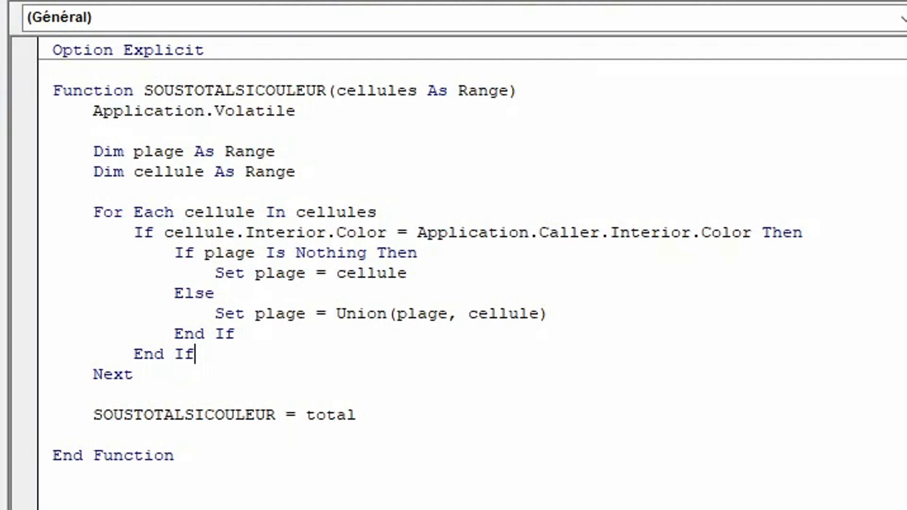
- Replace total in the SOUSTOTALSICOULEUR return assignment with Application.WorksheetFunction.Subtotal(9, plage)
click(384, 419)
key(BackSpace)
key(BackSpace)
key(BackSpace)
key(BackSpace)
key(BackSpace)
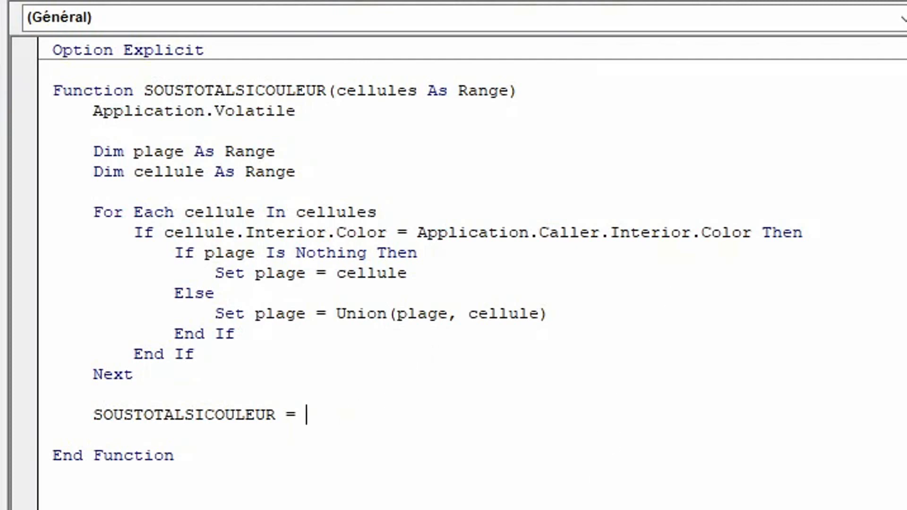
text(ap)
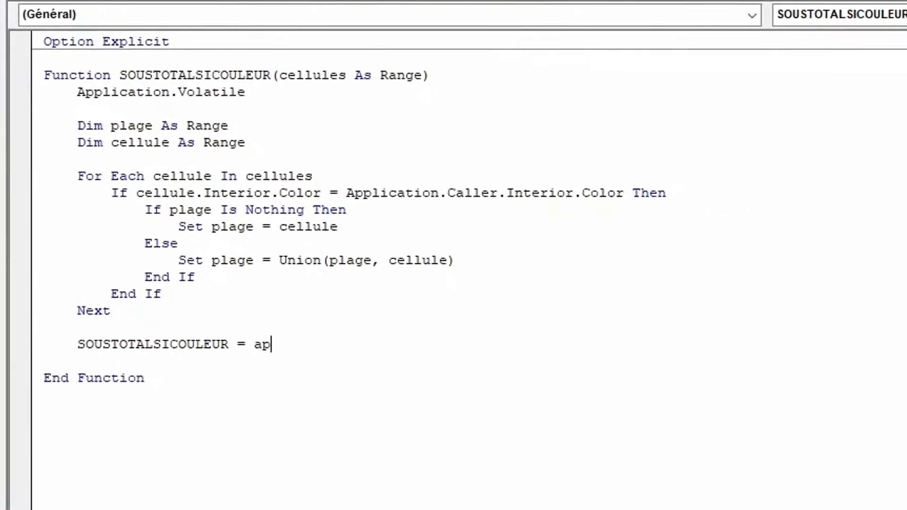
key(ctrl+space)
text(.WorksheetFunction.)
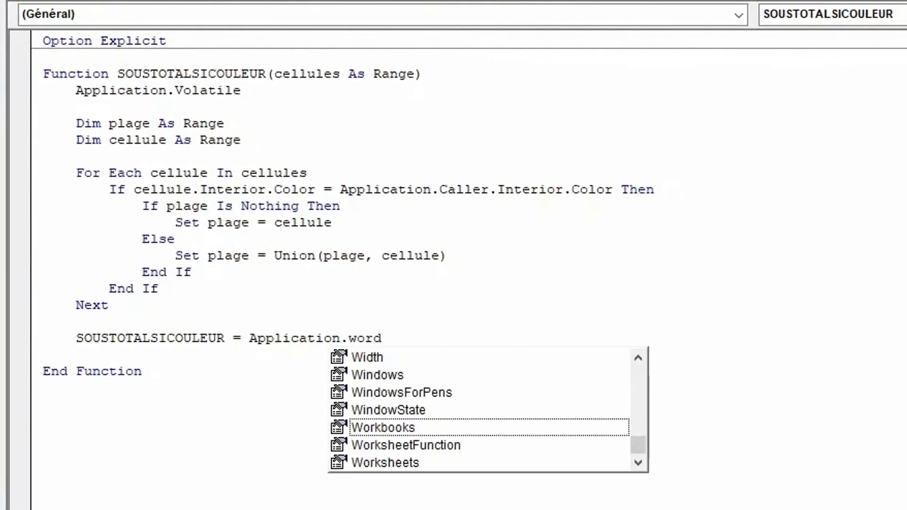
text(subtot)
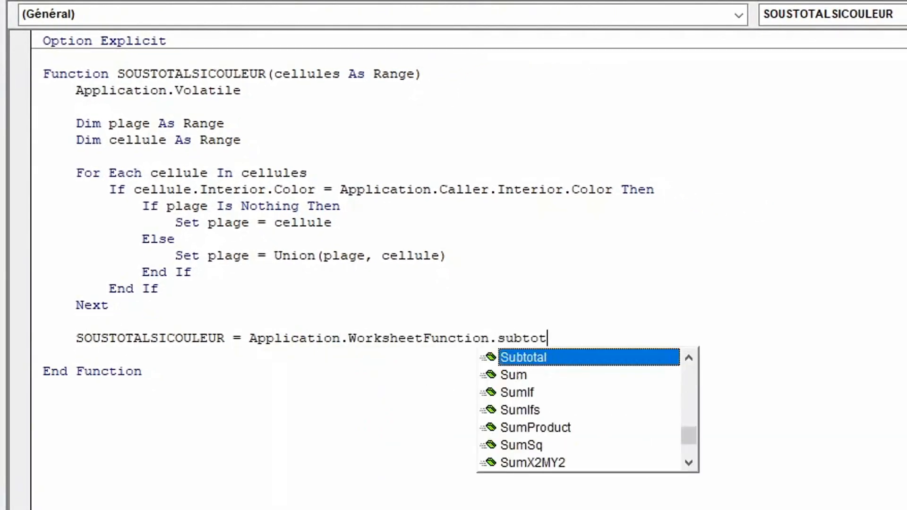
key(Tab)
text(()
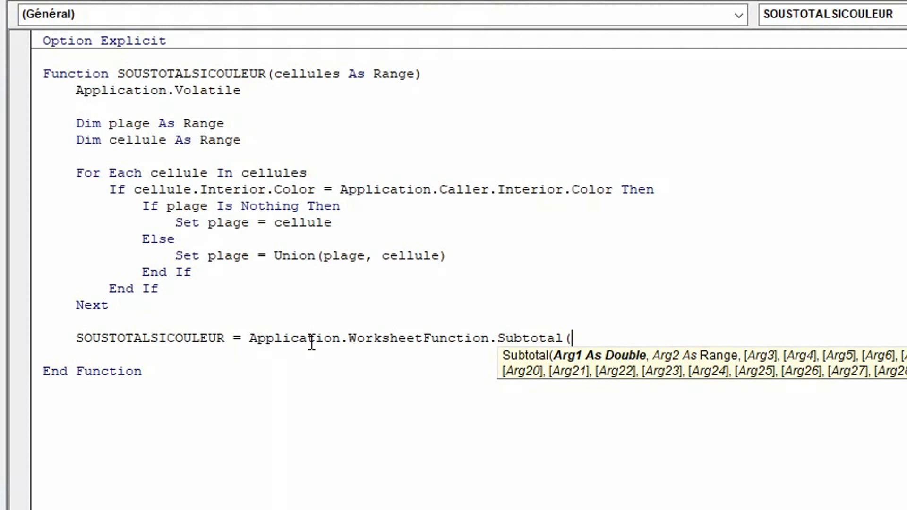
text(9,)
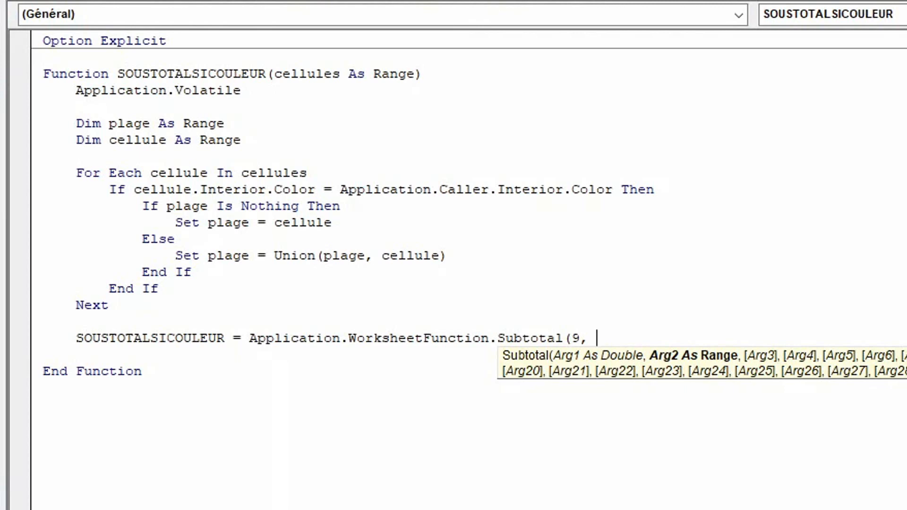
text(plage))
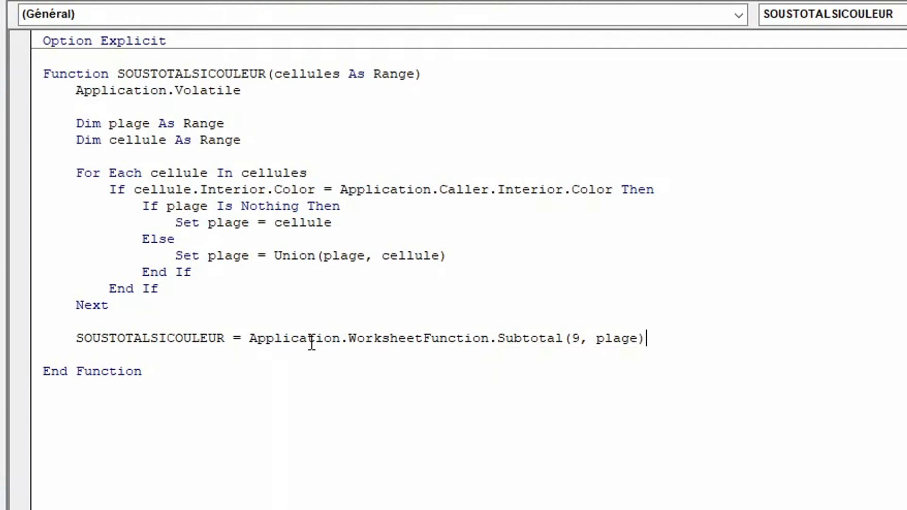
key(Down)
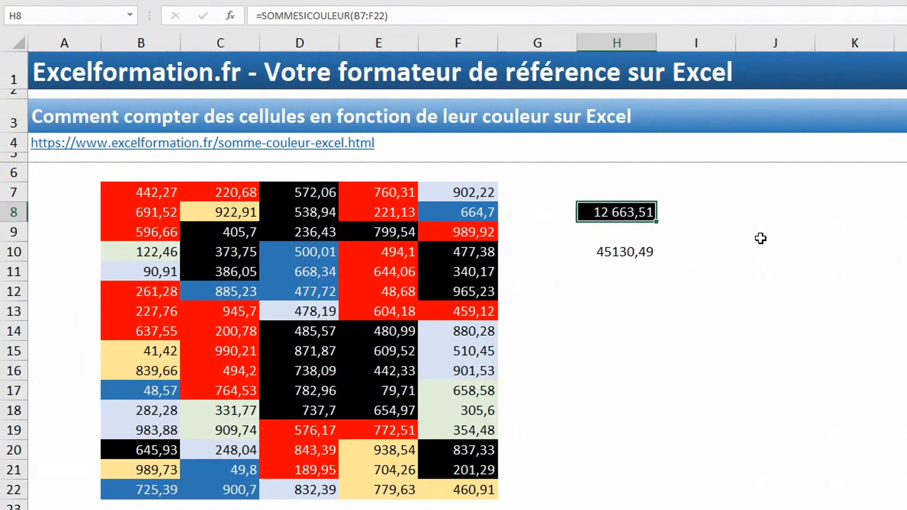
- In the Excel worksheet, replace the formula in H8 with =SOUSTOTALSICOULEUR(B7:F22)
text(=)
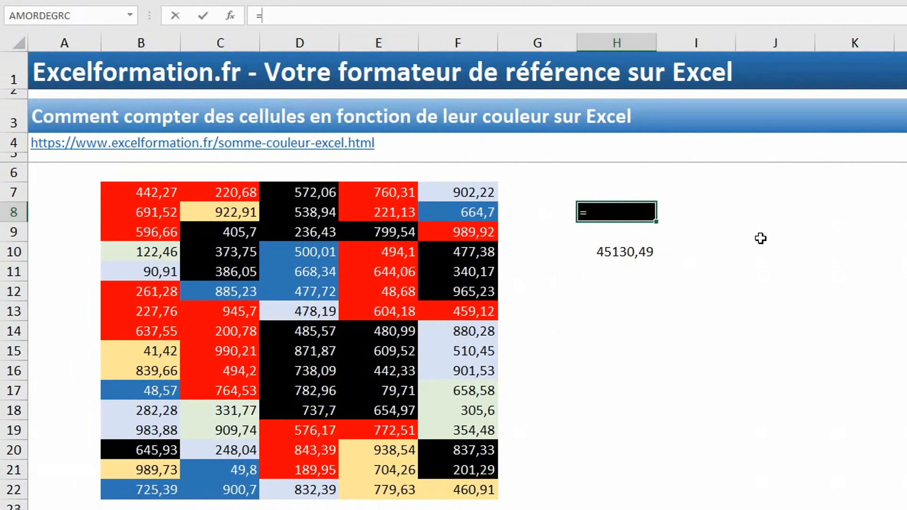
text(sous)
key(Down)
key(Tab)
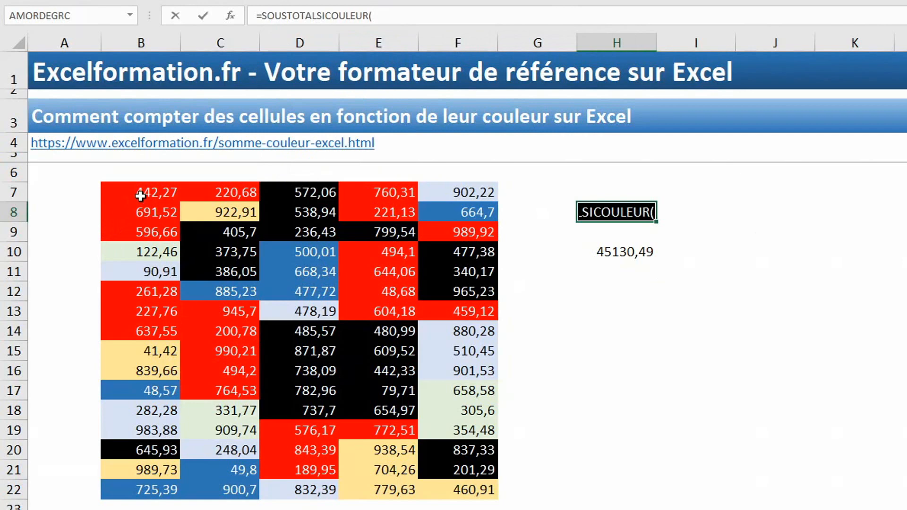
drag(140, 195, 458, 485)
text())
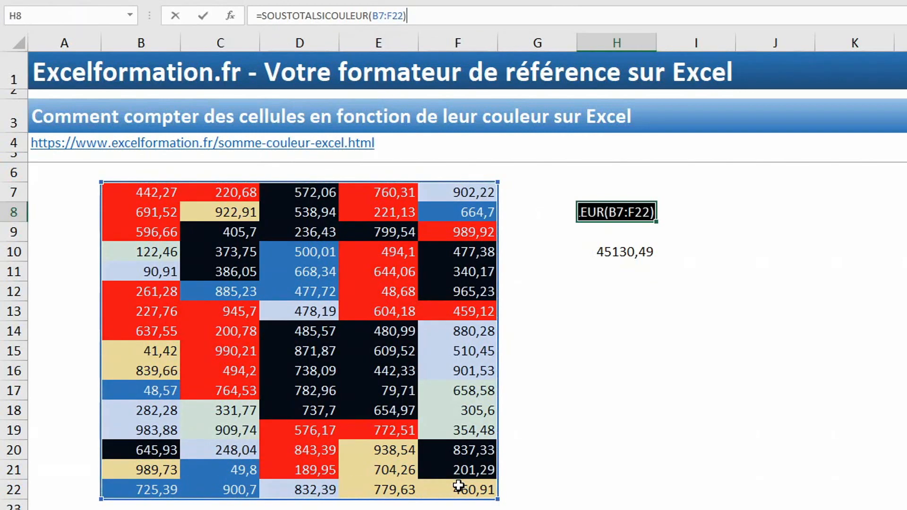
key(Return)
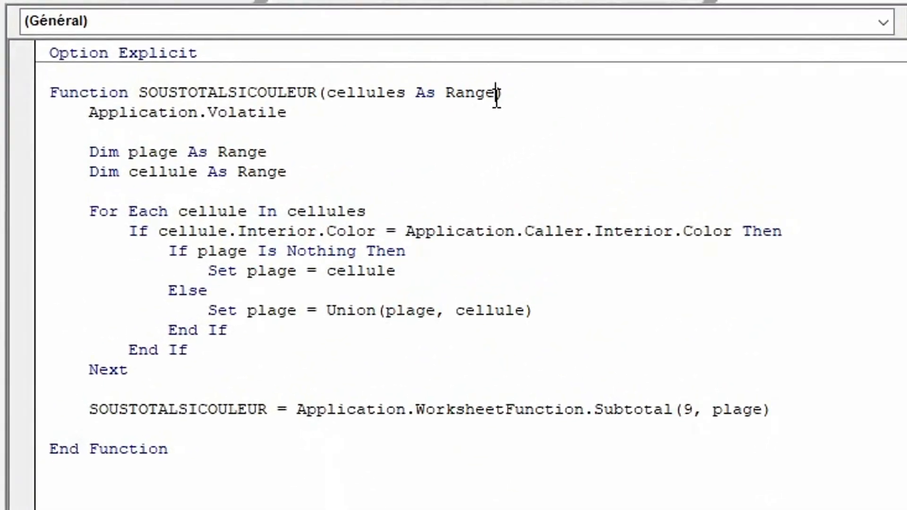
- In the VBA editor, add a fonction As Integer parameter to SOUSTOTALSICOULEUR and use fonction instead of 9 in the Subtotal call
text(, fonction )
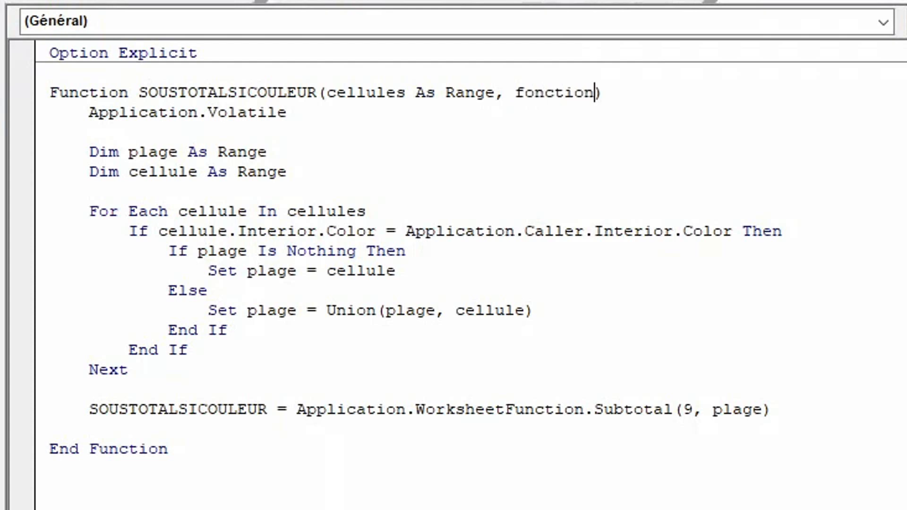
text(as int)
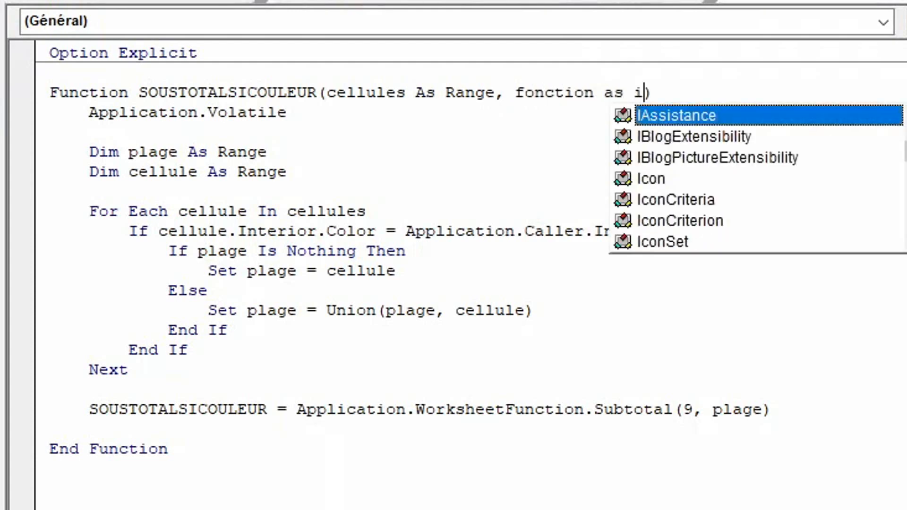
key(Tab)
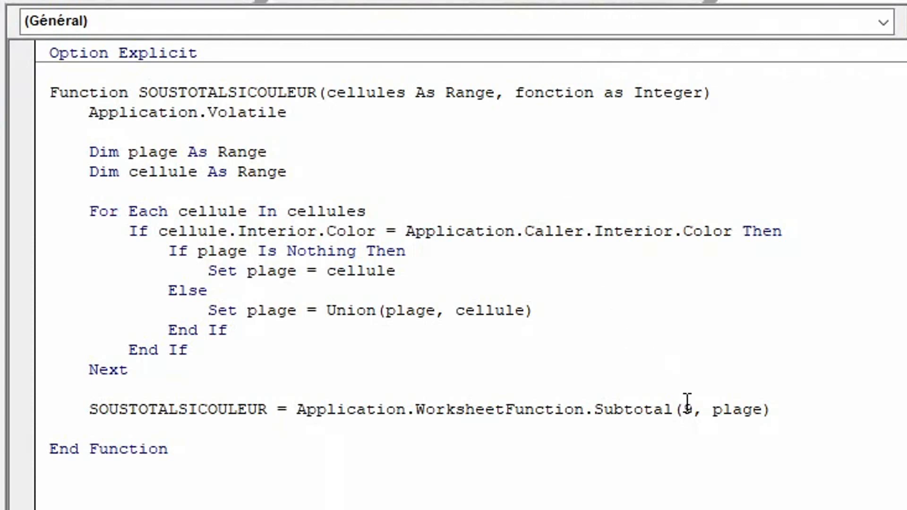
click(692, 409)
key(BackSpace)
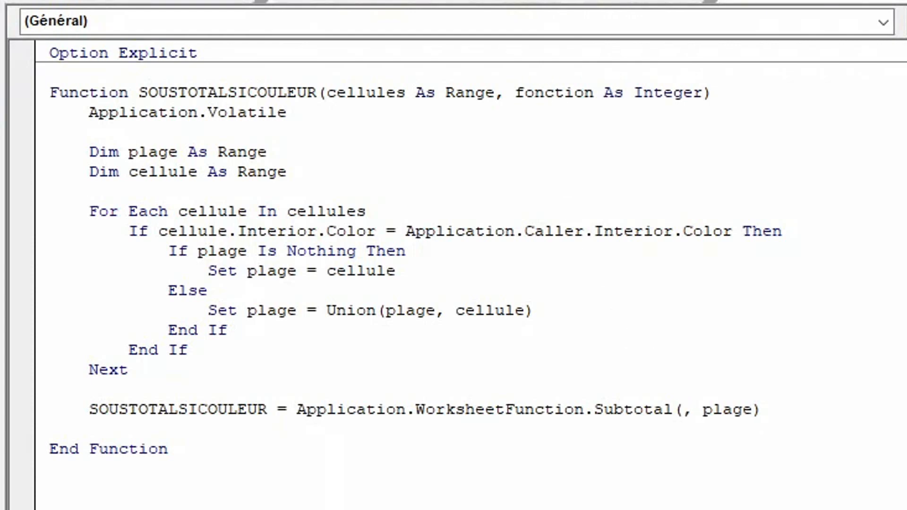
text(fonction)
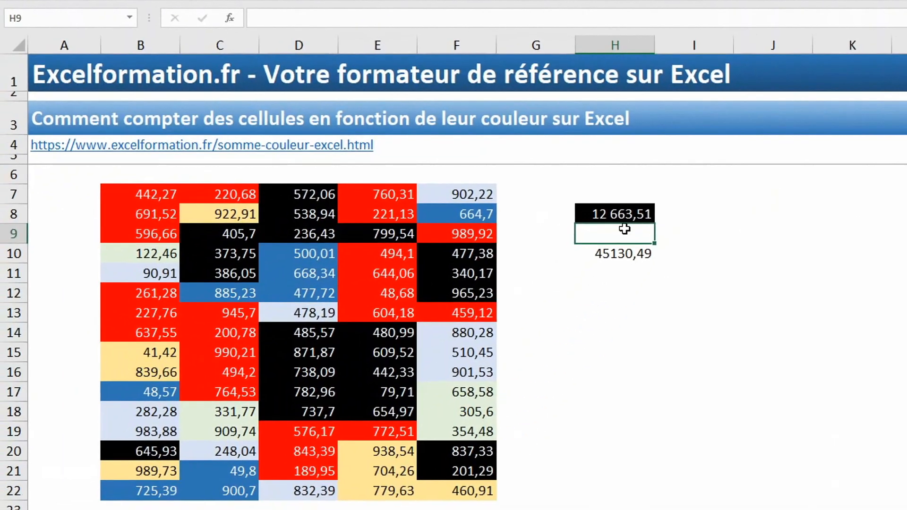
- Back in the worksheet, add 4 as the second argument of the SOUSTOTALSICOULEUR formula in H8
click(613, 214)
click(414, 22)
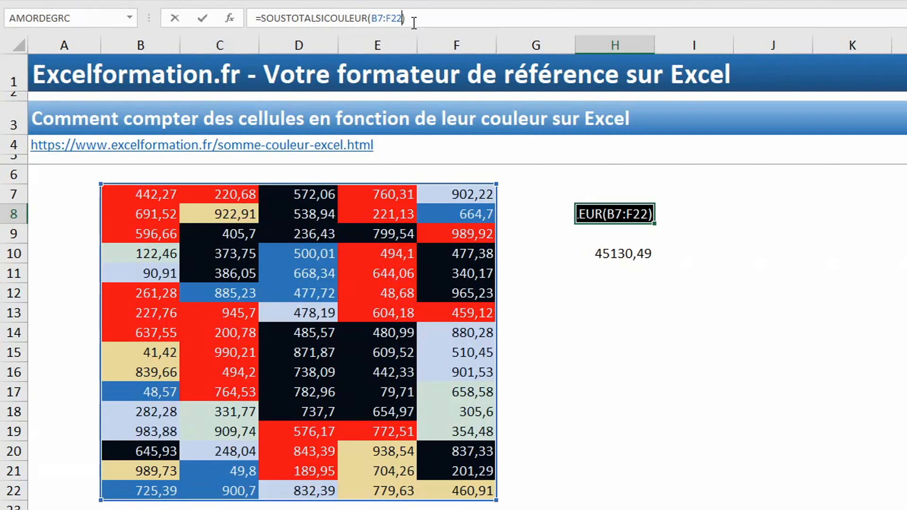
text(;4)
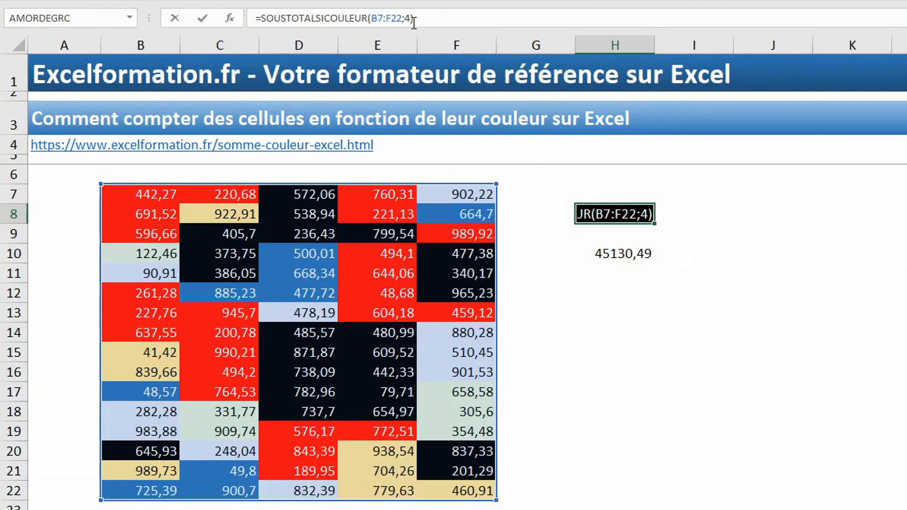
key(Return)
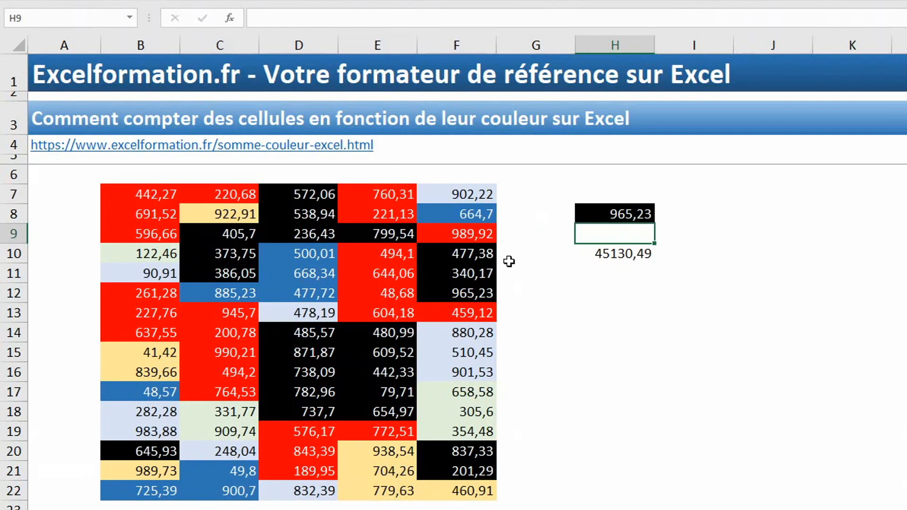
click(467, 289)
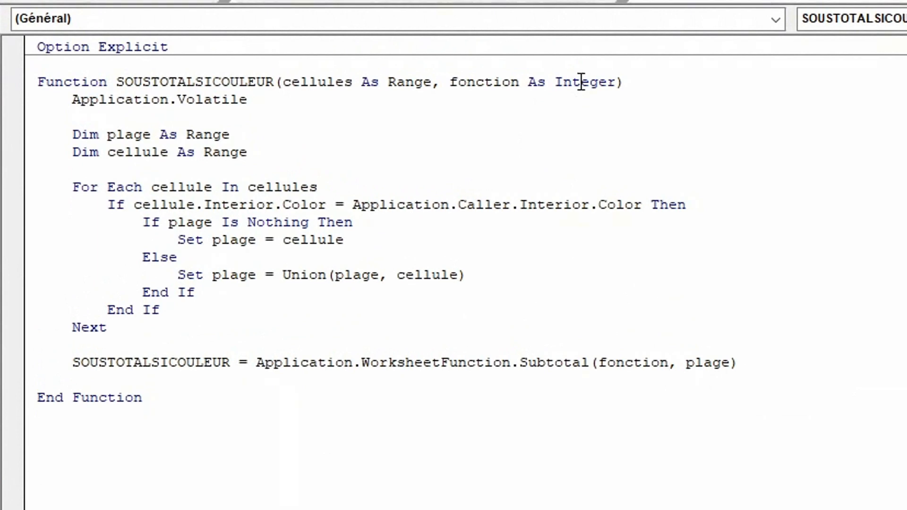
- In the VBA function declaration, change the fonction parameter's type to String
double_click(580, 82)
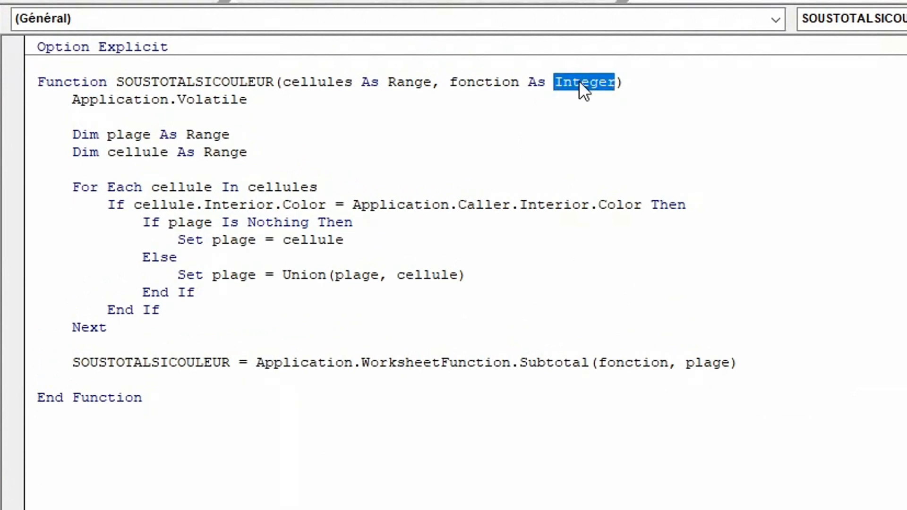
text(string)
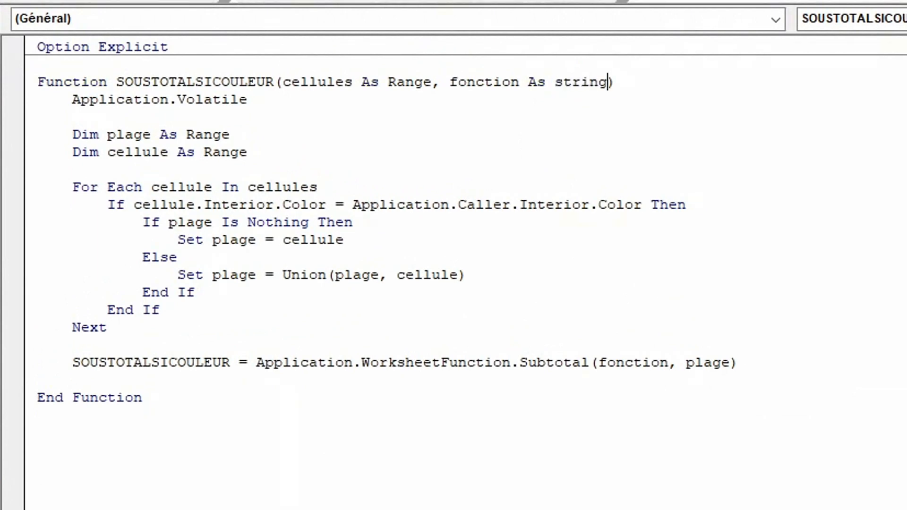
- In the VBA function, declare listeFonctions() As Variant on a new line after the For Each loop
click(129, 329)
key(Return)
key(Return)
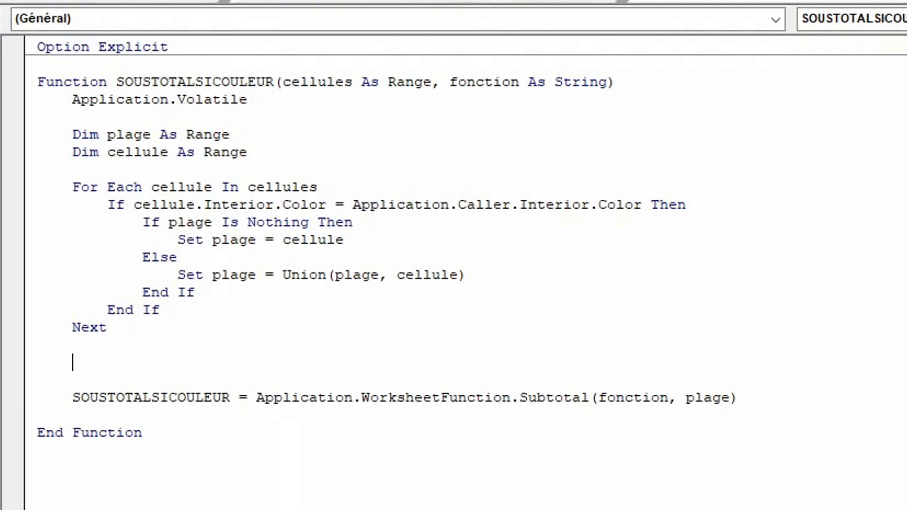
text(dim listeFonction)
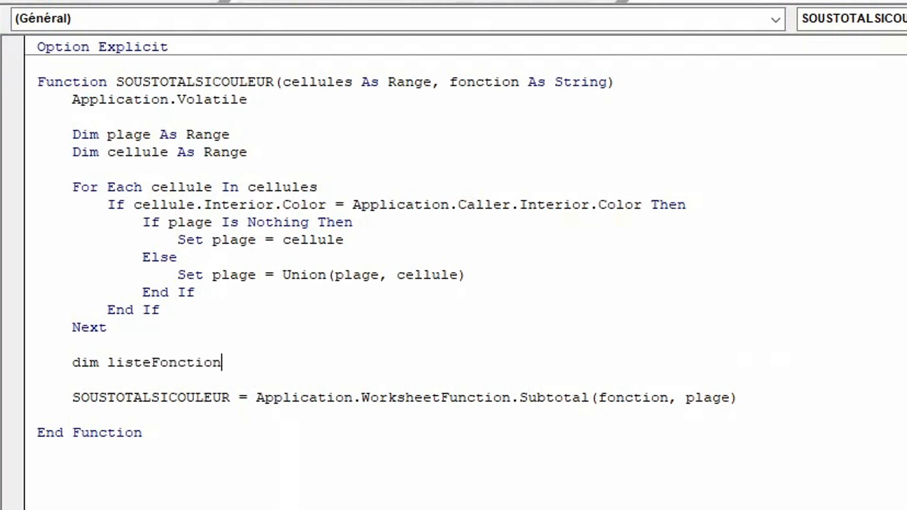
text(s() as var)
key(Tab)
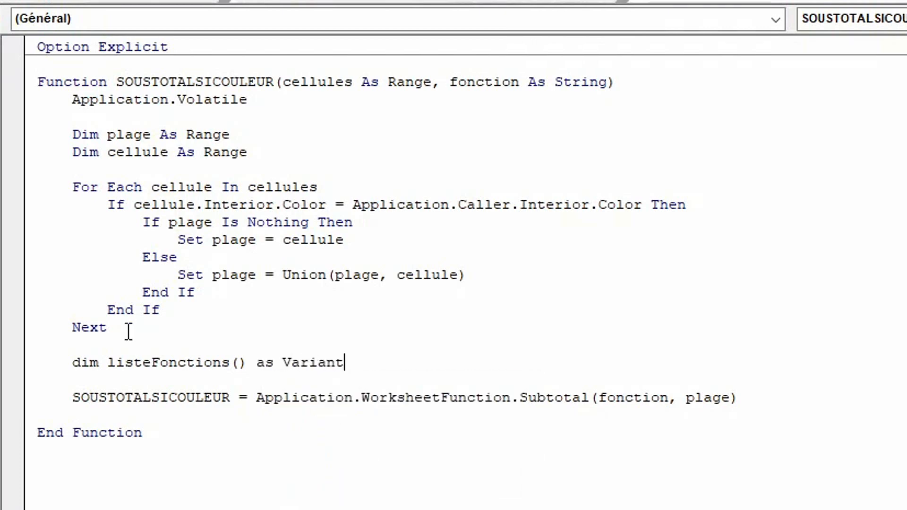
key(Return)
- Assign listeFonctions an Array of "MOYENNE", "NB", "NBVAL", "MAX", "MIN", "PRODUIT", " ECARTYPE", "ECARTYPEP", "SOMME", "VAR" and "VAR.P"
text(liste)
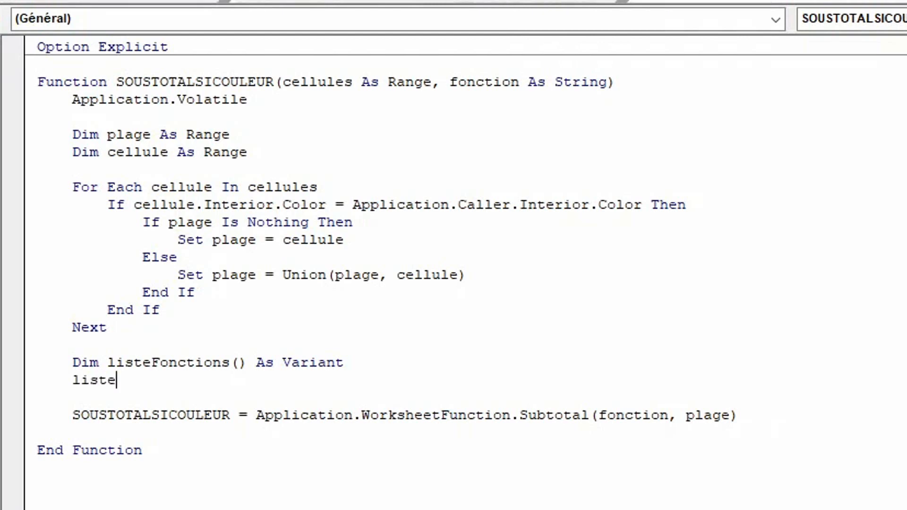
key(ctrl+space)
text(= arrayt)
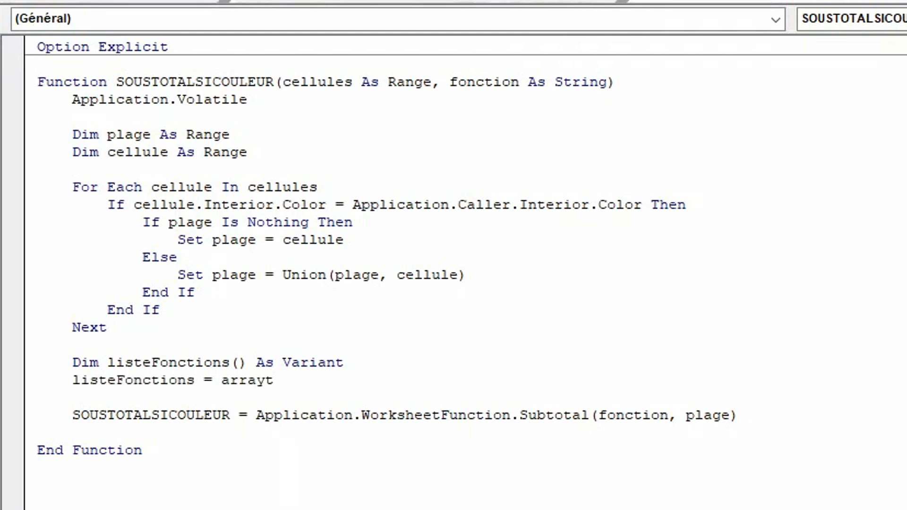
key(BackSpace)
text((")
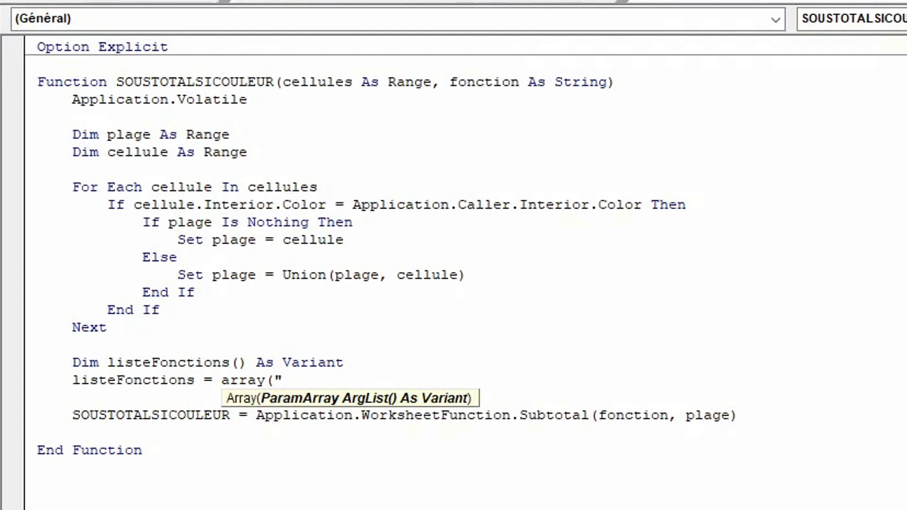
text(MOYENNE",)
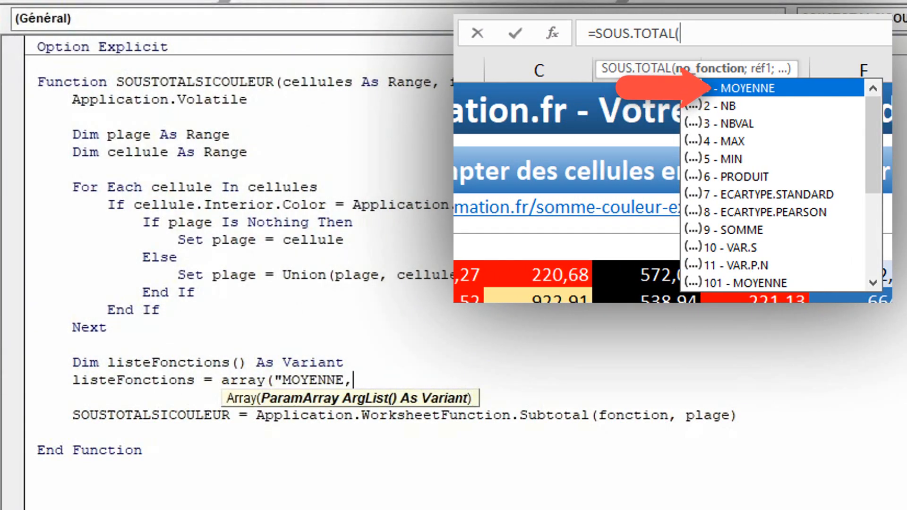
text( "NB")
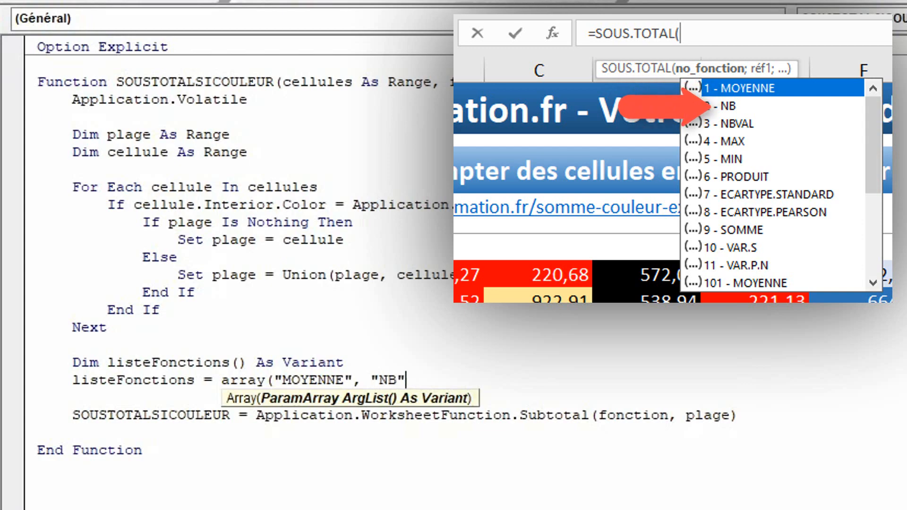
text(, "NBVAL", "MAX", "MIN", "PRODUIT", " ECARTYPE", "ECARTYPEP", "SOMME", "VAR", "VAR.P)
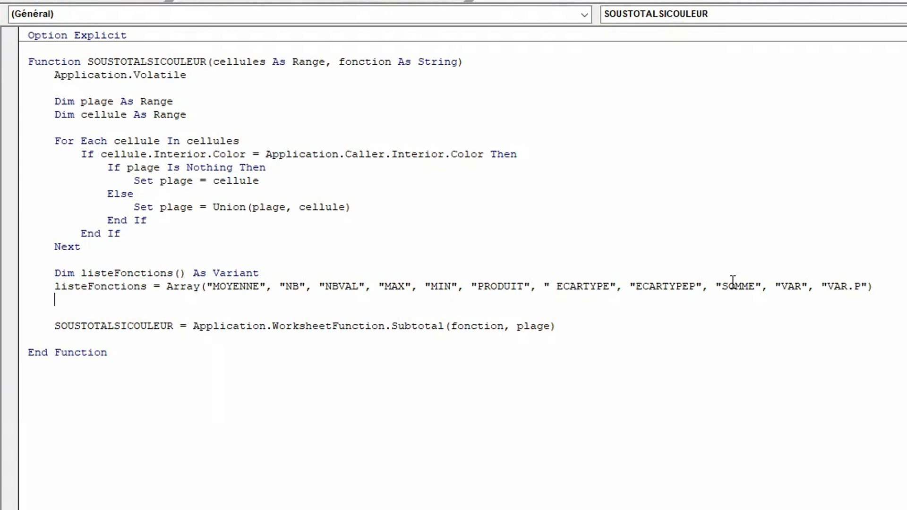
- Replace the first argument of the Subtotal call with WorksheetFunction.Match(fonction, listeFonctions, false)
double_click(479, 324)
text(WorksheetFunction)
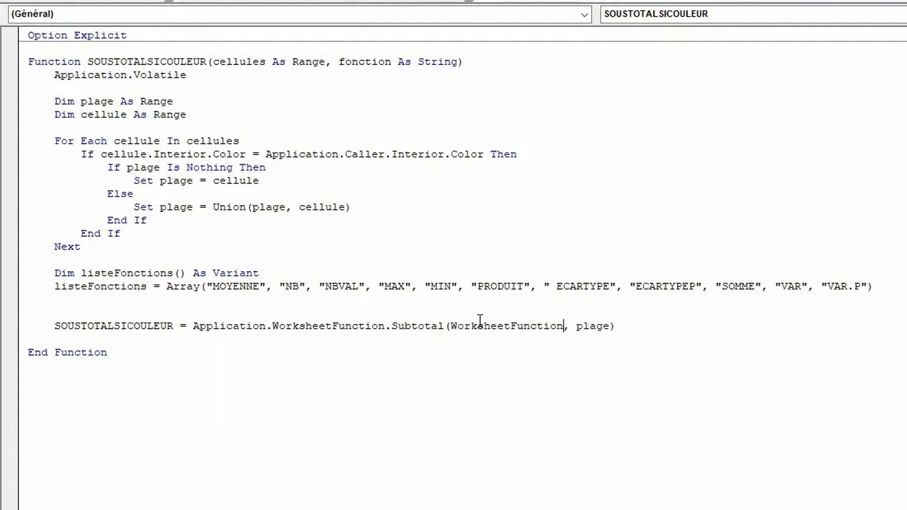
text(.Match()
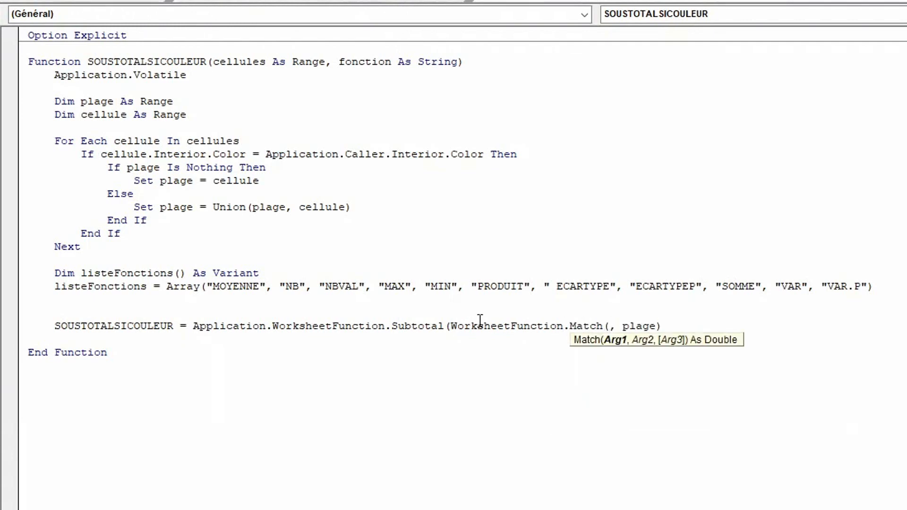
text(fonciton)
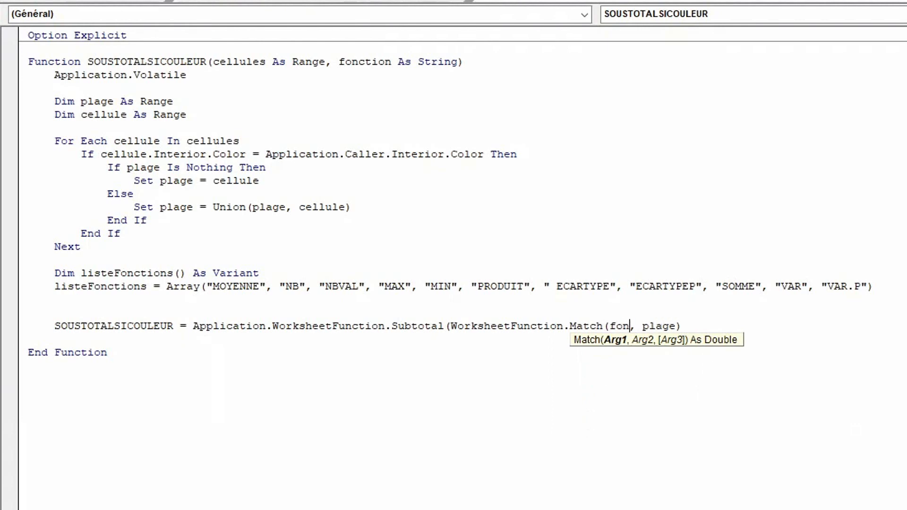
key(BackSpace)
key(BackSpace)
key(BackSpace)
key(BackSpace)
text(tion)
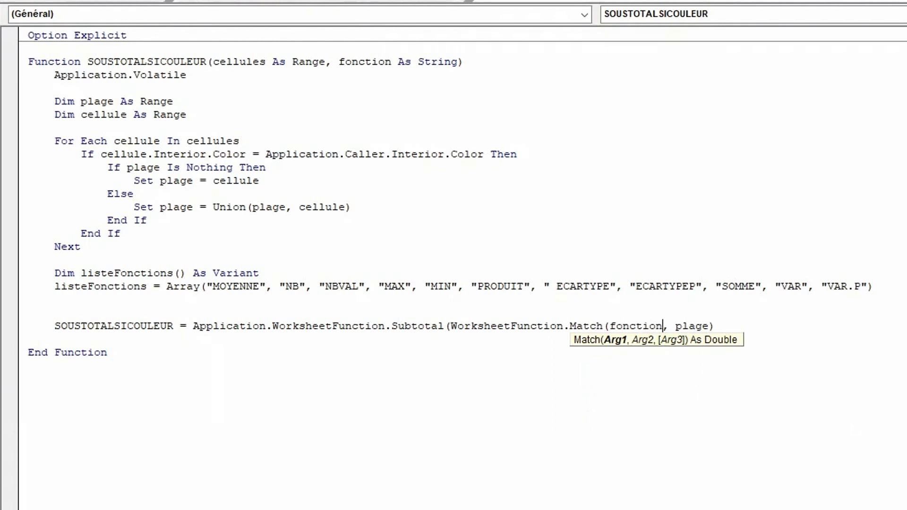
text(, )
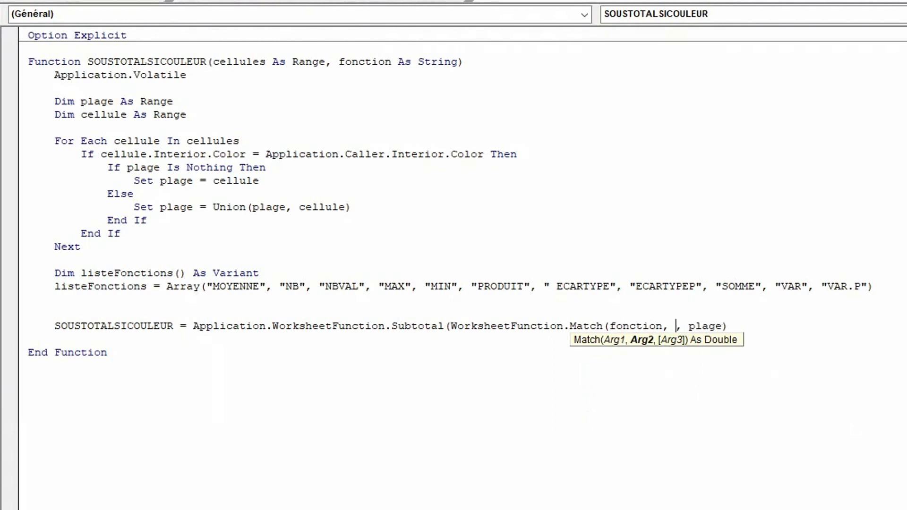
text(listeFonctions,)
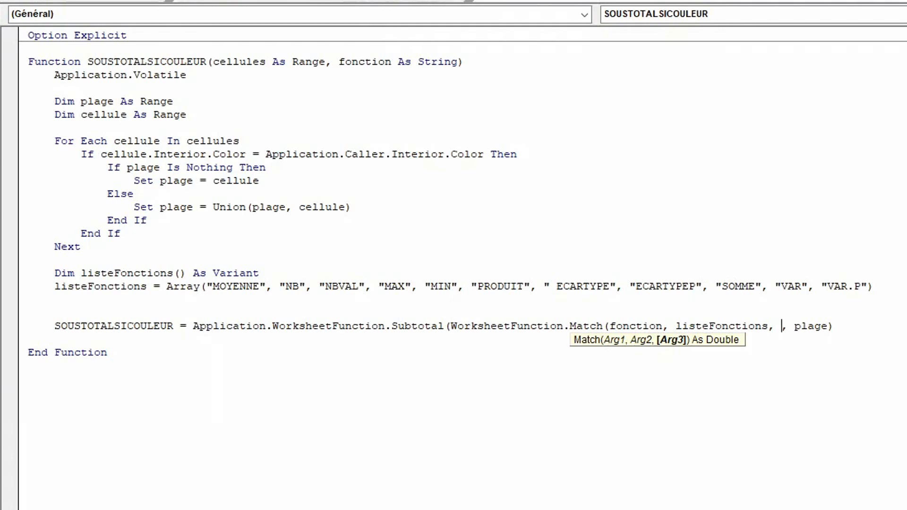
text(false)
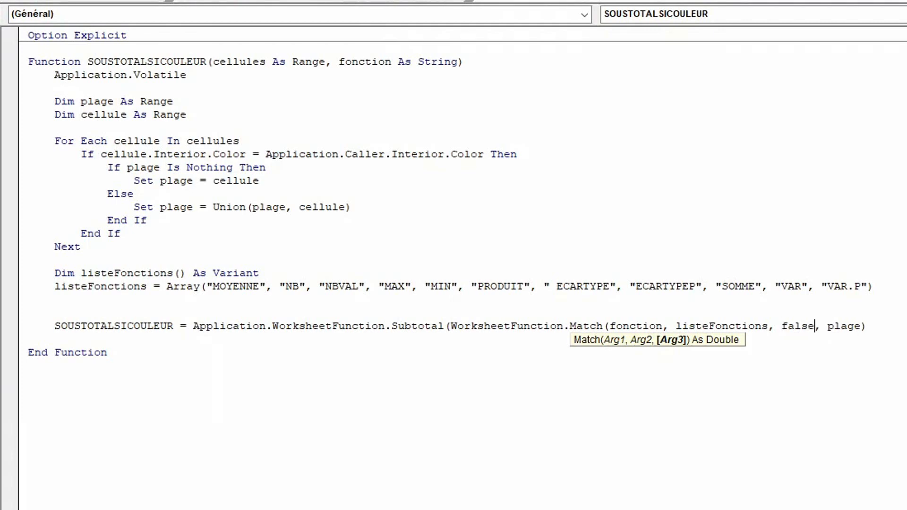
text())
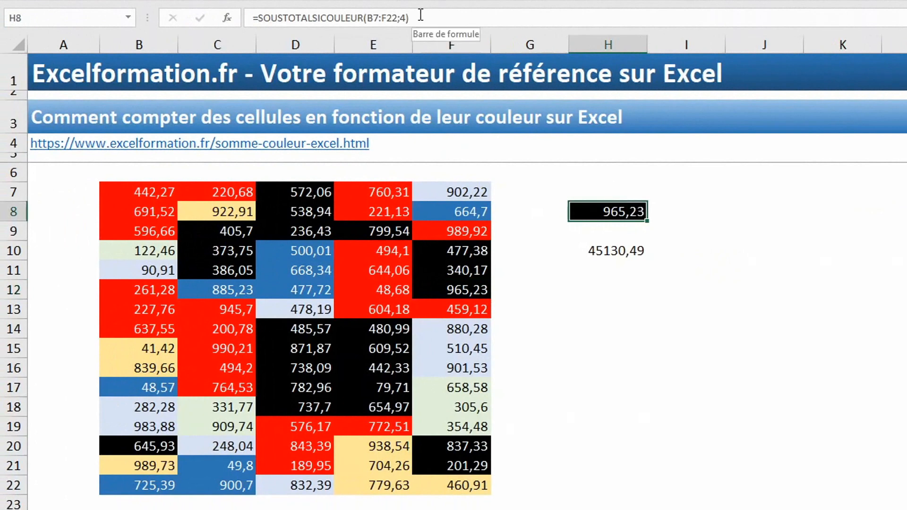
- Back in the worksheet, change the second argument of the SOUSTOTALSICOULEUR formula in H8 to "NB"
click(433, 15)
key(BackSpace)
key(BackSpace)
text("NB")
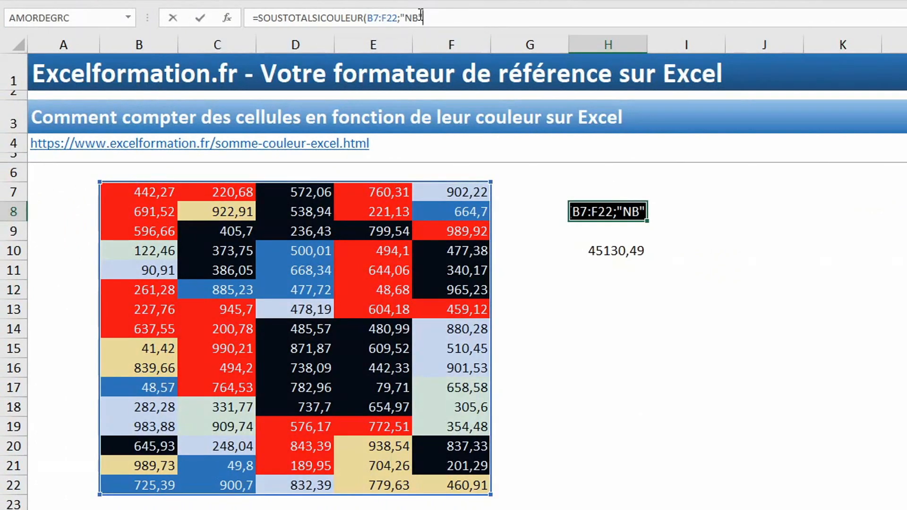
key(Return)
key(Up)
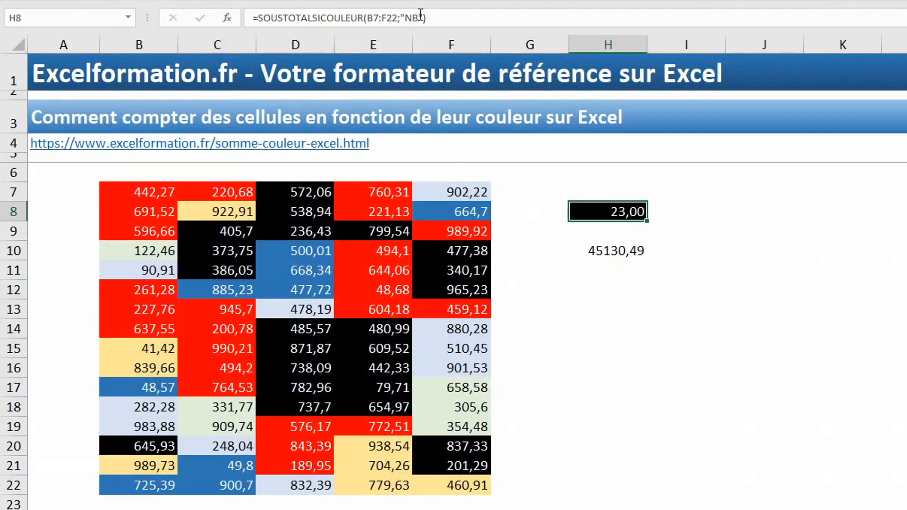
- Change the function name in the H8 SOUSTOTALSICOULEUR formula to "MOYENNE"
click(420, 14)
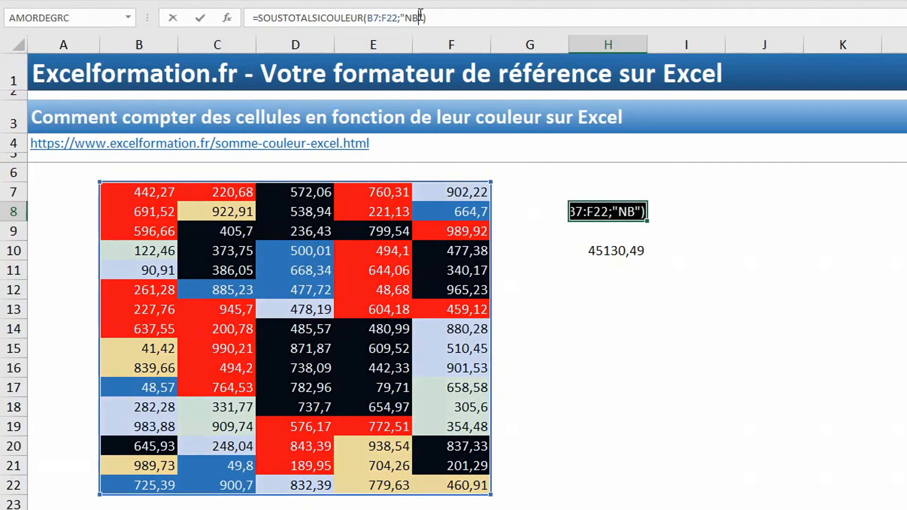
key(BackSpace)
key(BackSpace)
text(MOYENNE)
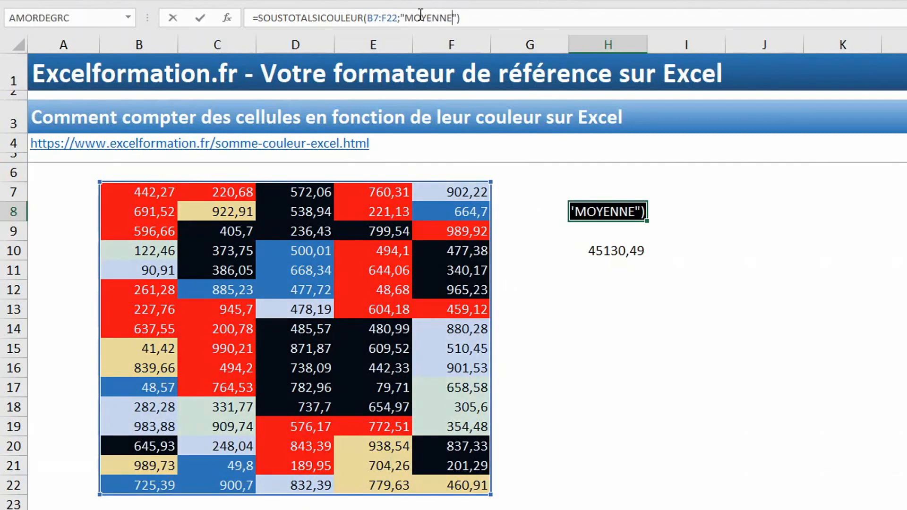
key(Return)
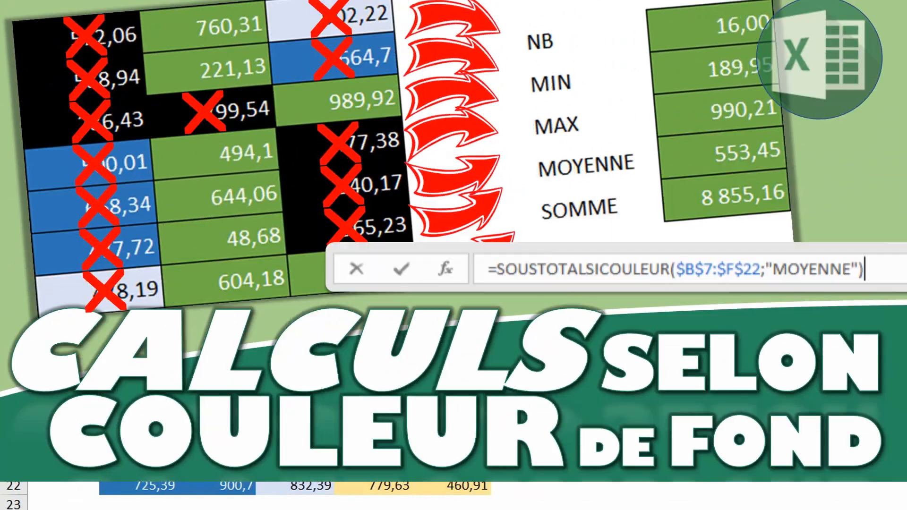